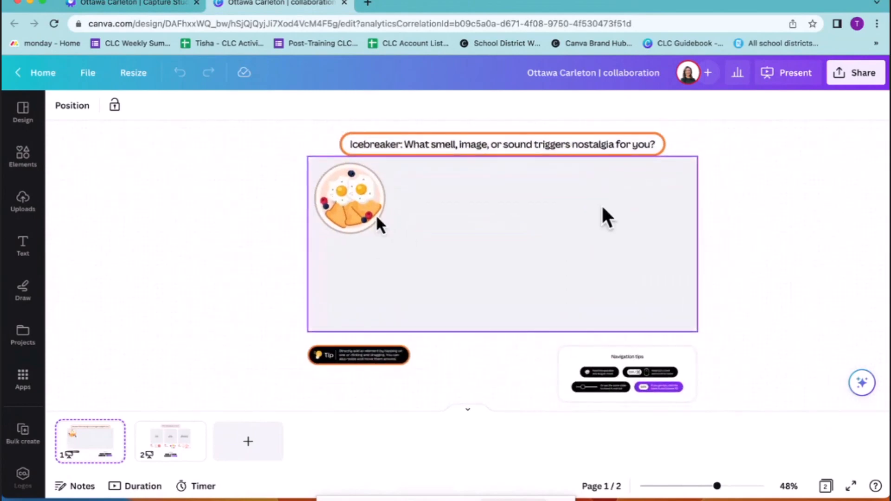
Collapse the page thumbnails and search the elements for "beach", limiting the results to photos
left_click(471, 412)
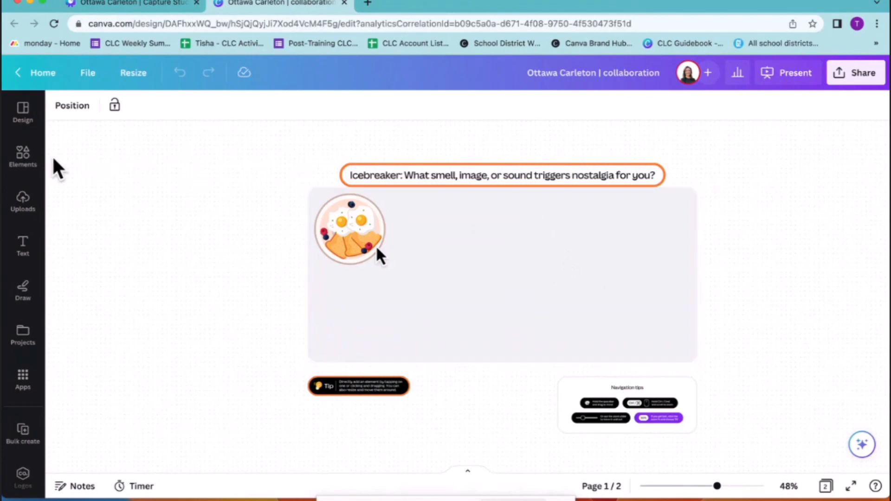
left_click(27, 156)
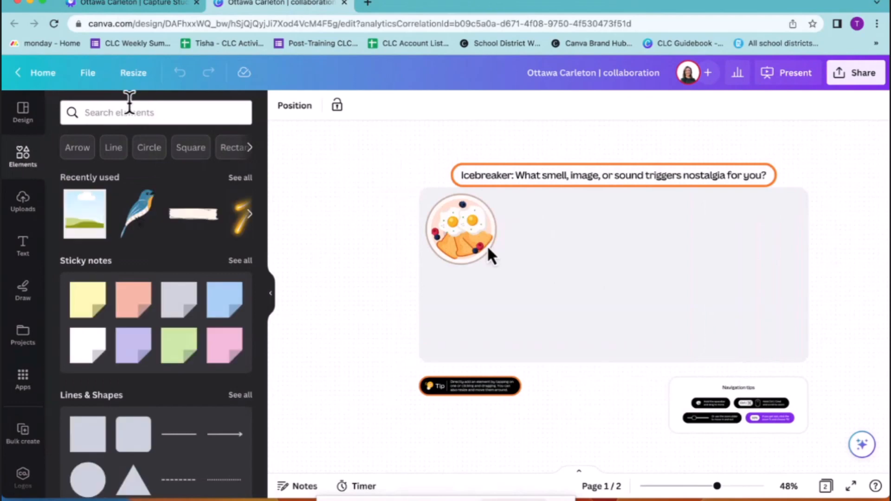
left_click(128, 112)
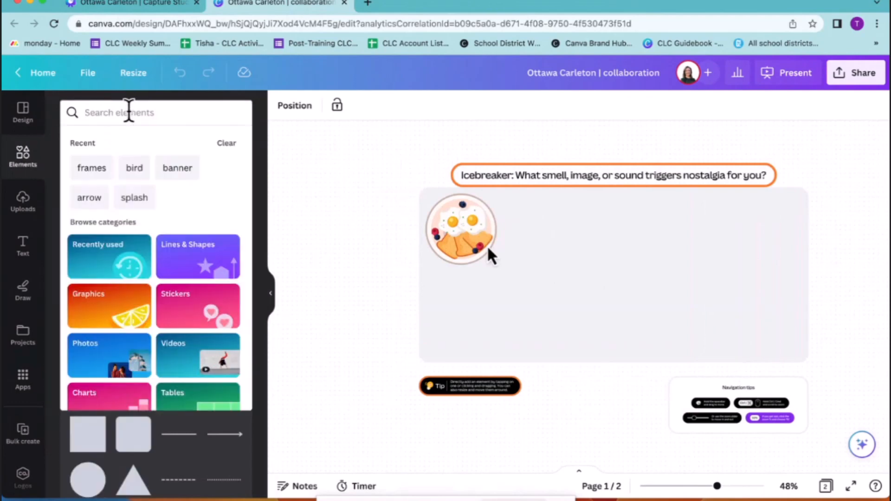
type("beach")
key("Return")
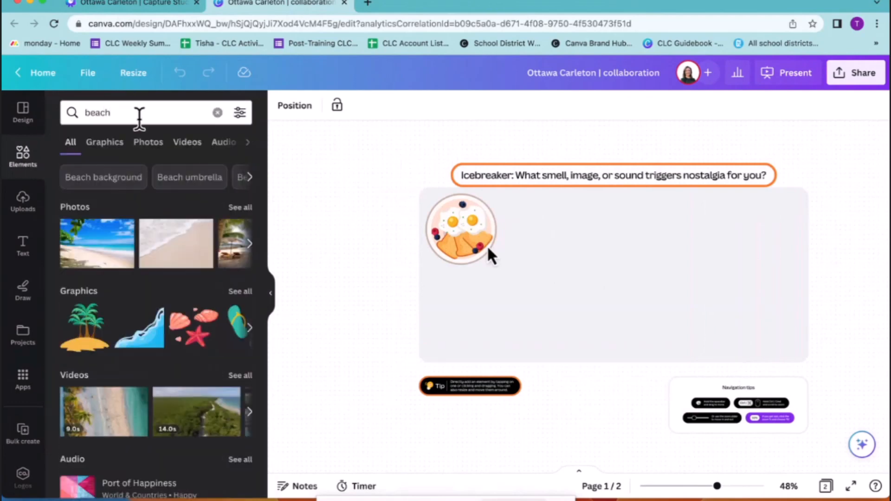
left_click(112, 147)
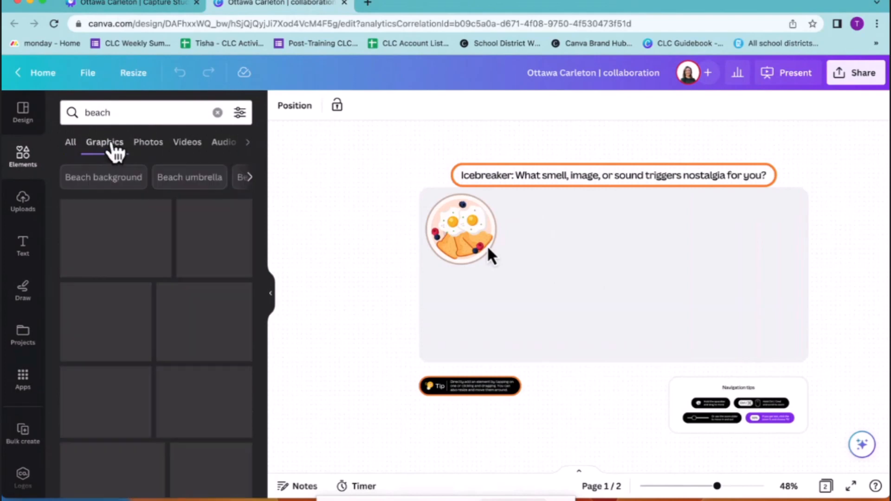
left_click(148, 147)
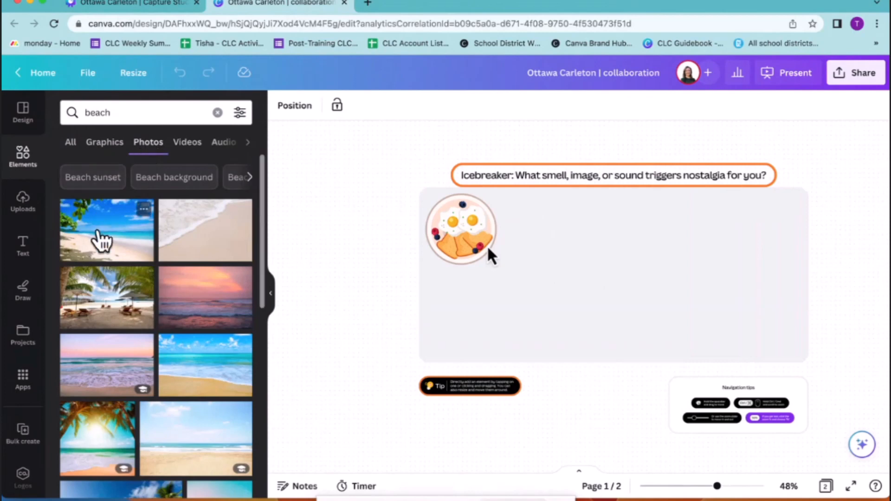
Add the tropical beach photo with blue sky, shrink it, and place it below the breakfast plate in the grey area
left_click(98, 232)
left_click_drag(669, 234, 544, 291)
left_click_drag(537, 333, 488, 320)
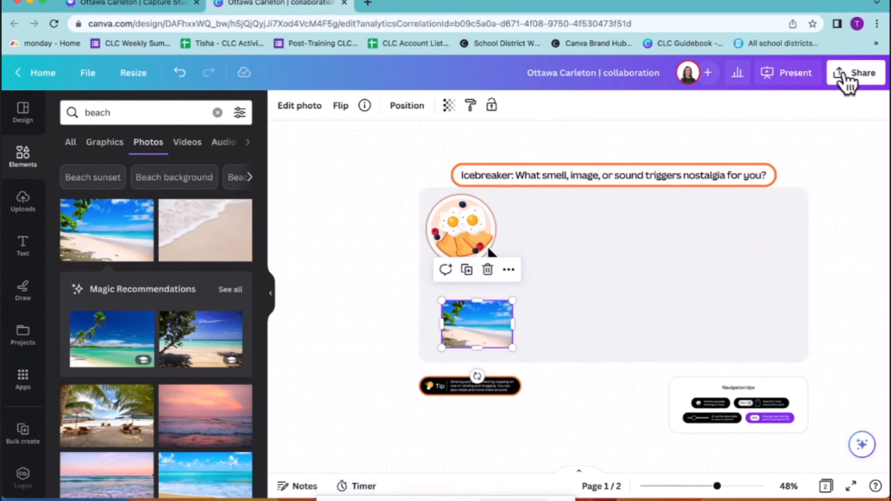
Set the collaboration link to "Anyone with the link" with "Can edit" access, copy the link, and close the sharing options
left_click(848, 83)
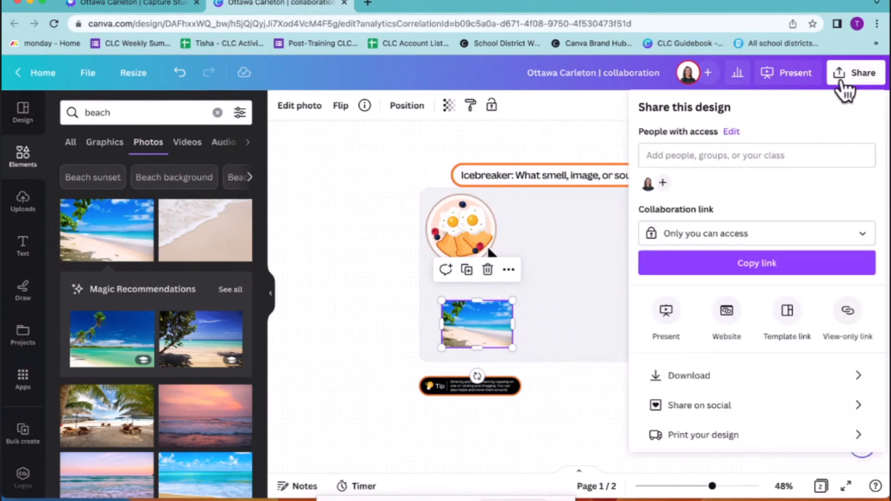
left_click(754, 238)
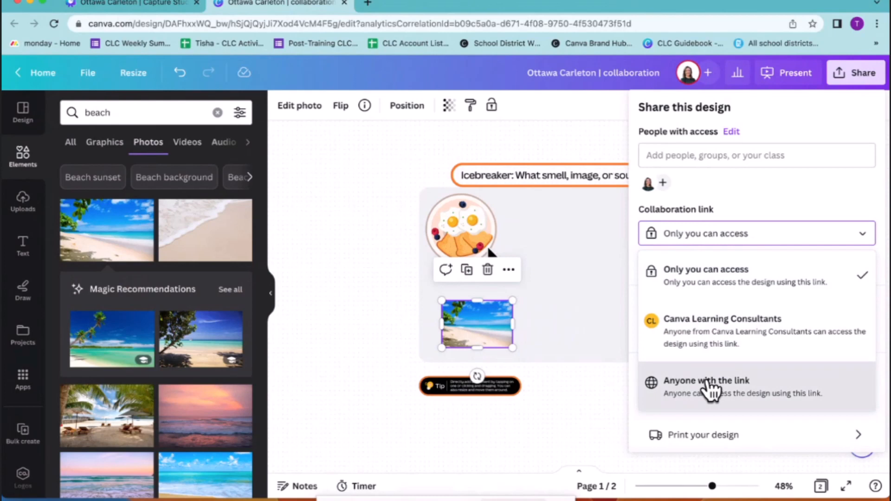
left_click(709, 389)
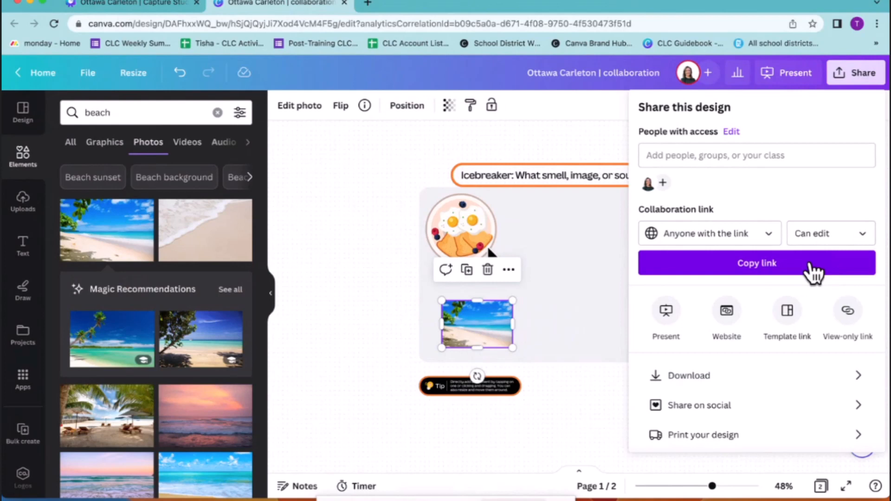
left_click(813, 272)
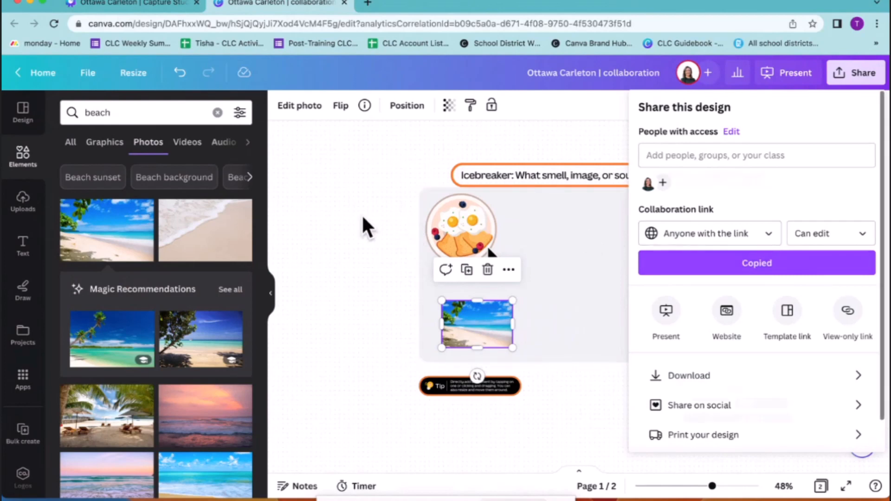
left_click(367, 227)
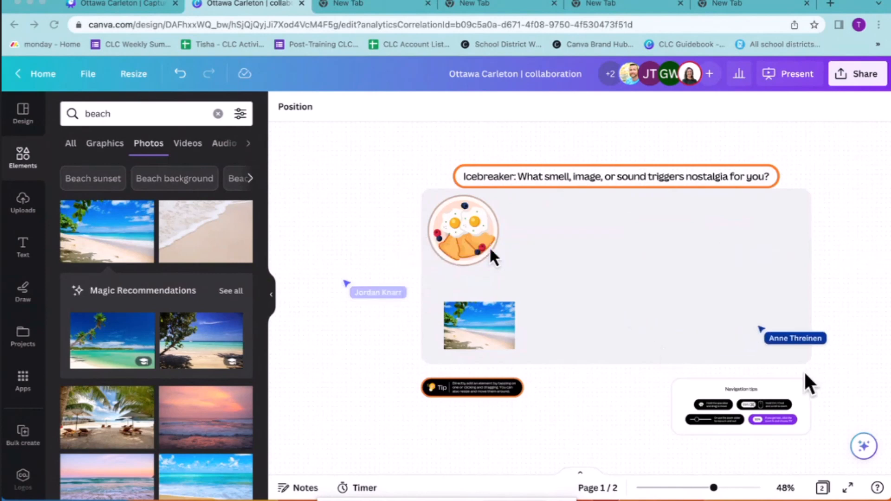
Delete the beach photo from the icebreaker area and return to the default elements overview
left_click(461, 323)
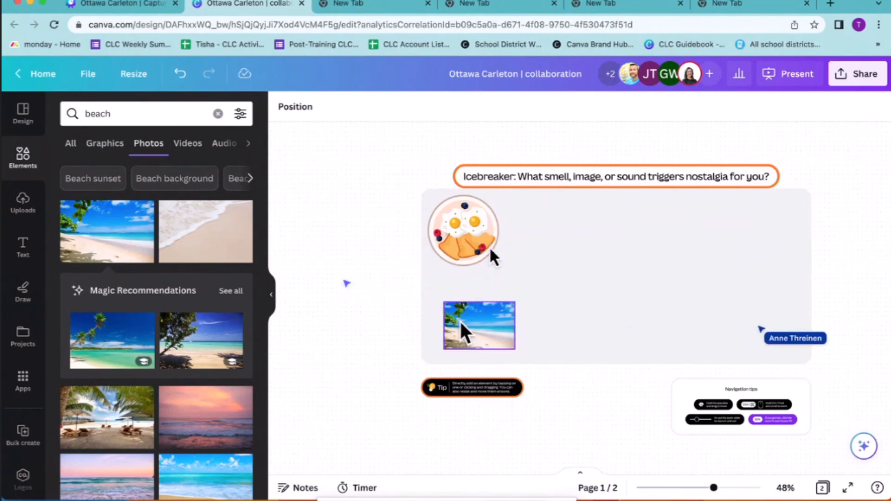
left_click(463, 327)
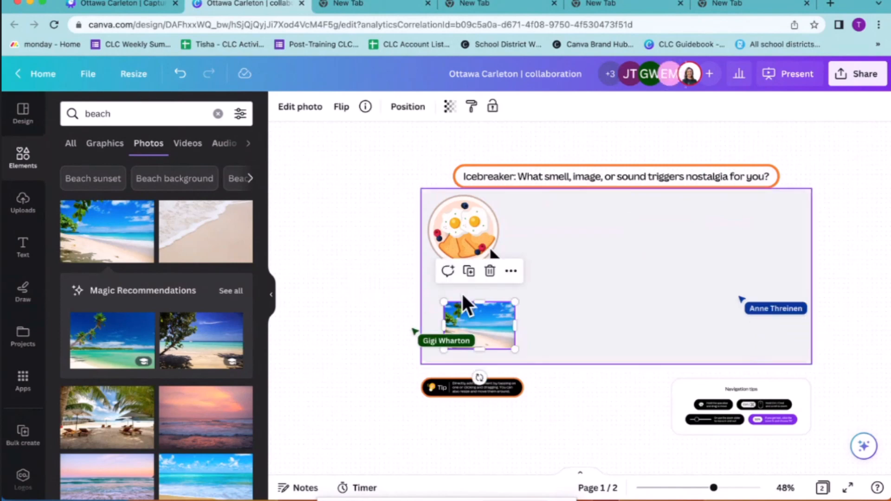
key("Delete")
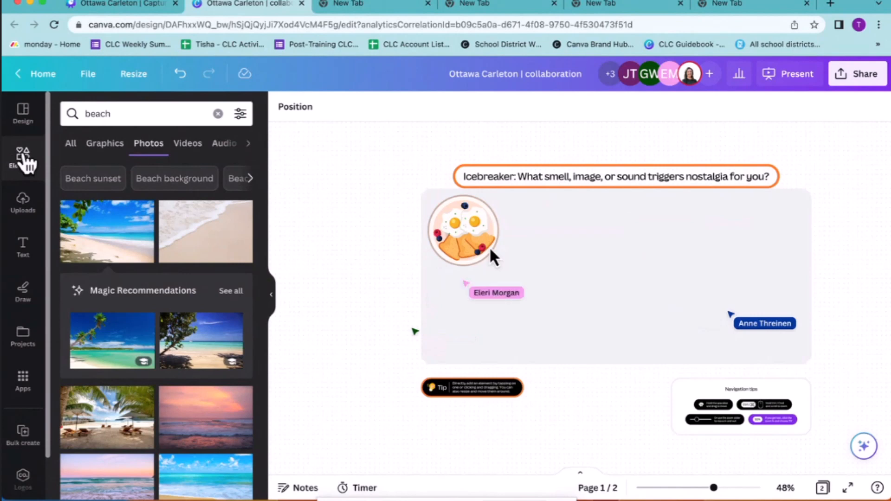
left_click(23, 158)
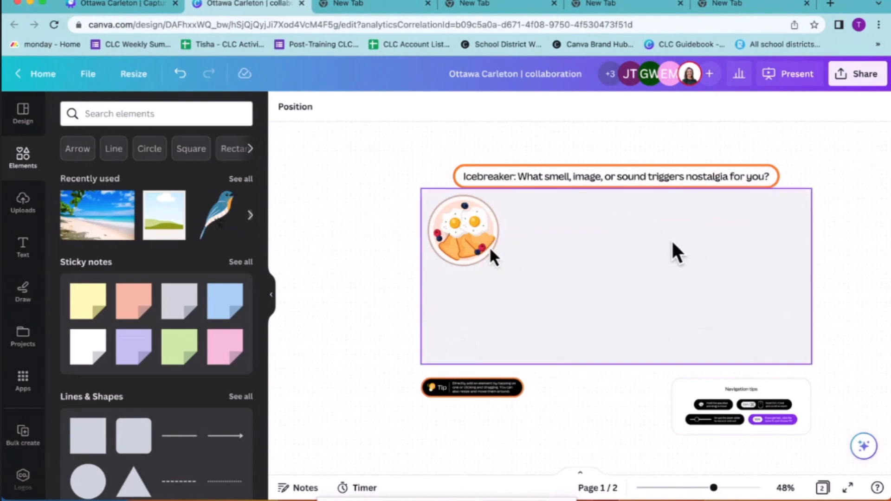
Set the whiteboard timer to 1 minute, start the countdown, and extend it by 1 minute
left_click(357, 489)
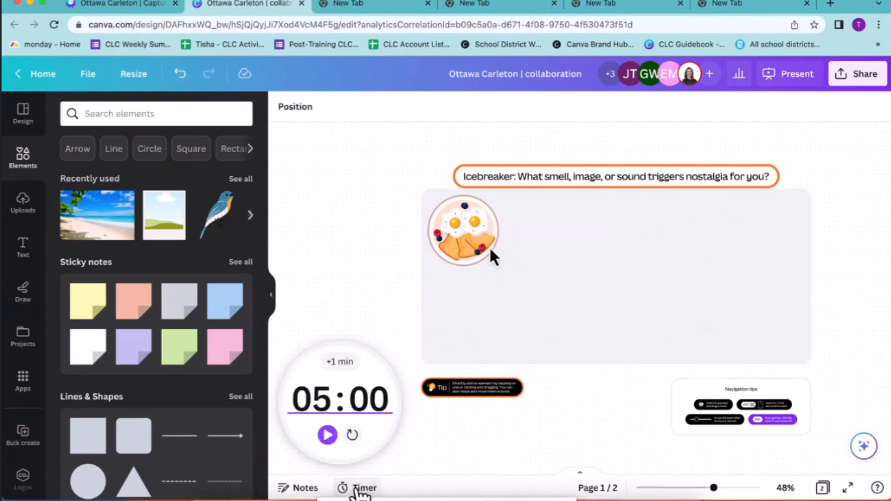
left_click(327, 401)
type("1")
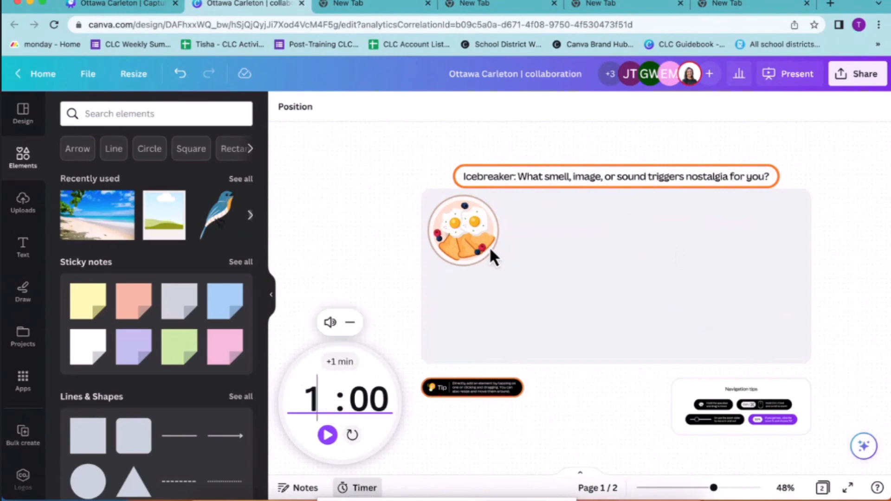
left_click(328, 435)
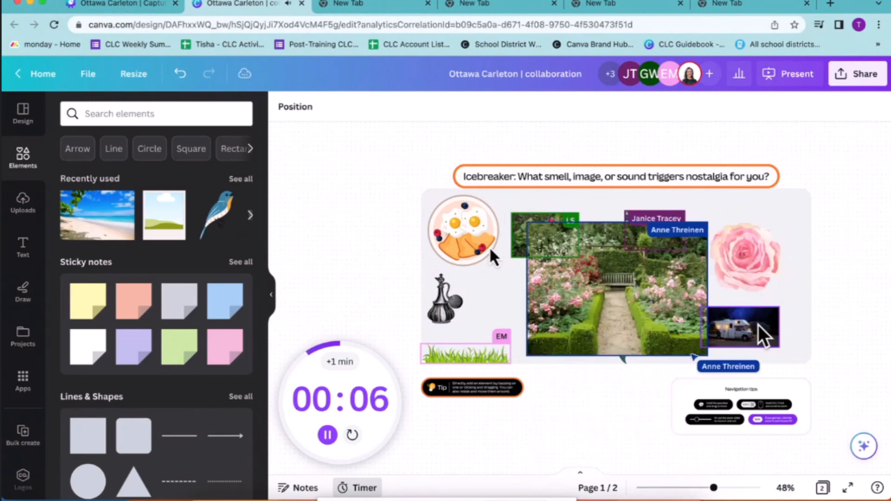
left_click(341, 362)
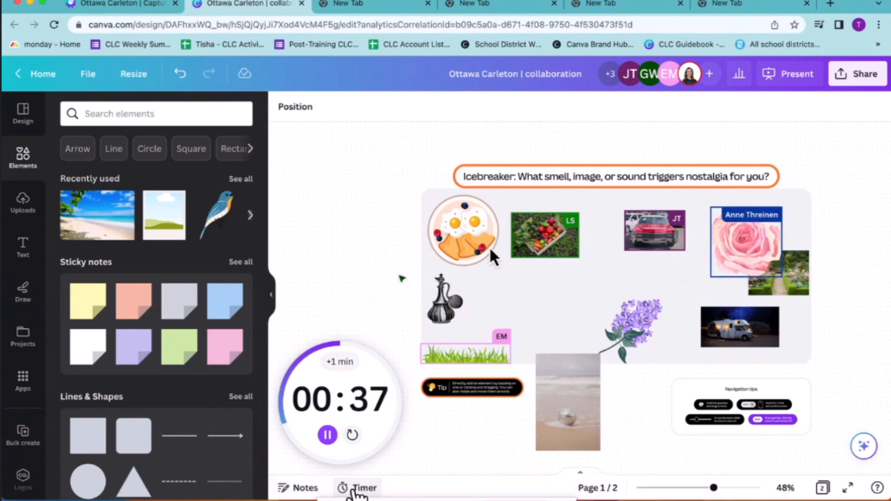
Close the finished timer and bring the whiteboard graphics into view in the elements library
mouse_move(338, 408)
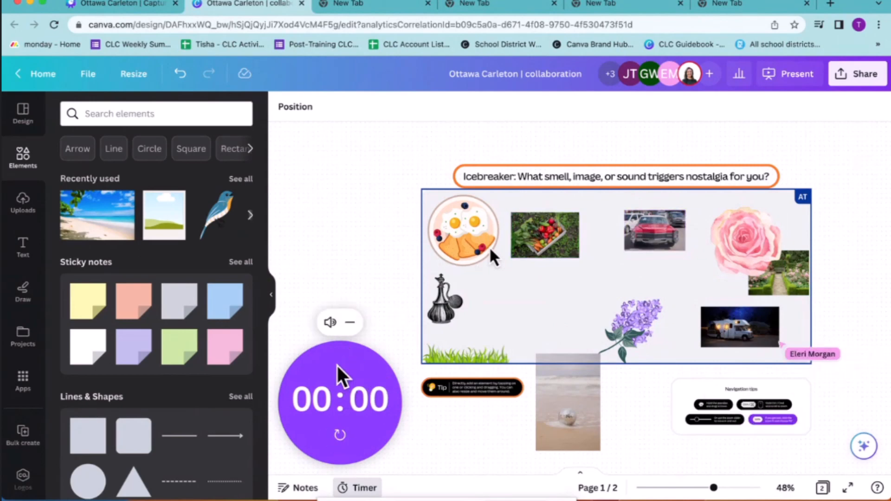
left_click(356, 489)
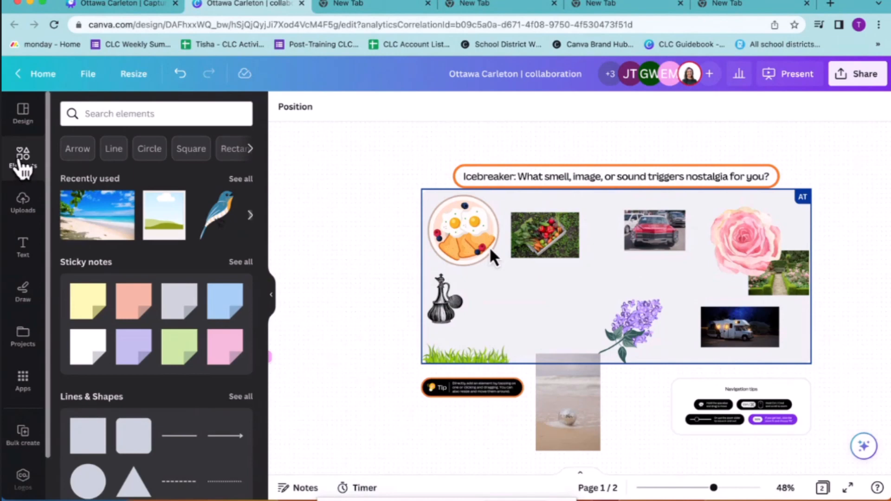
scroll(156, 288, "down", 5)
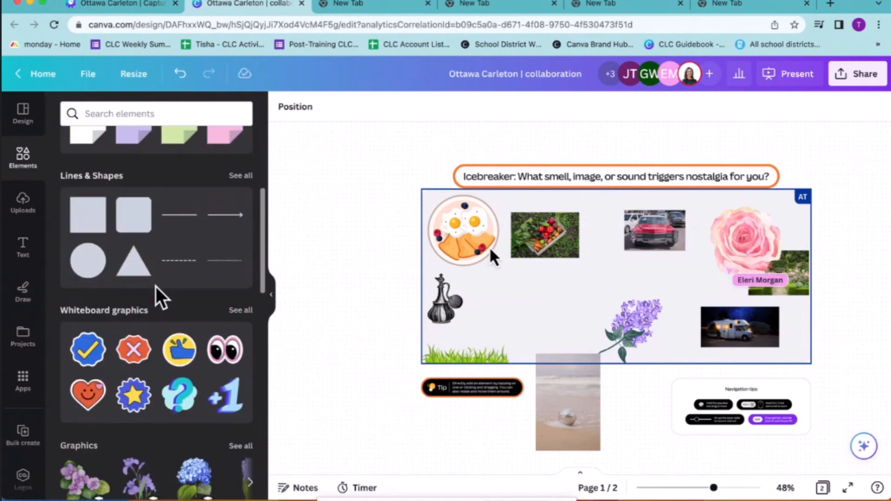
scroll(155, 286, "down", 3)
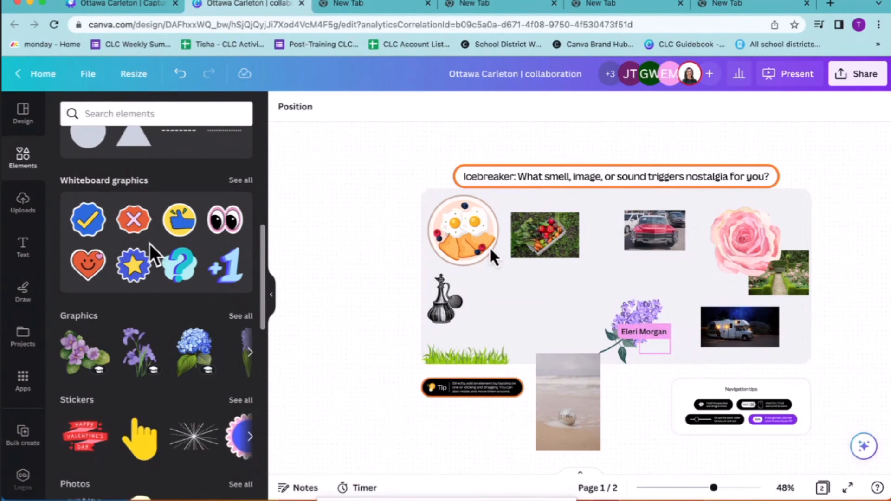
Reopen the timer, set it to 01:00, and start the countdown for the reaction round
left_click(353, 487)
mouse_move(330, 411)
type("1")
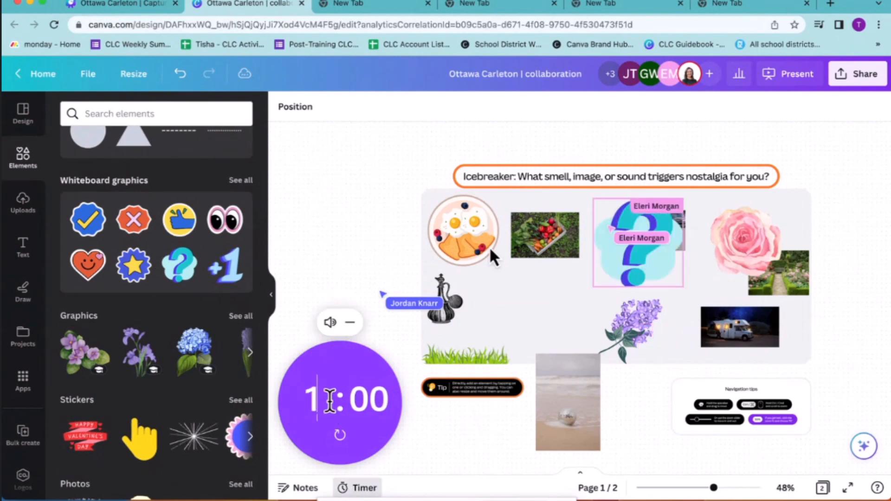
left_click(355, 404)
type("00")
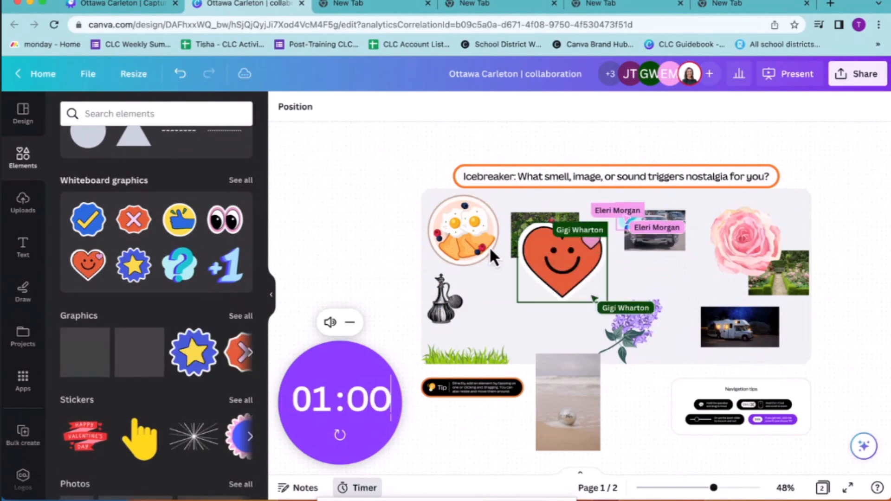
key("Return")
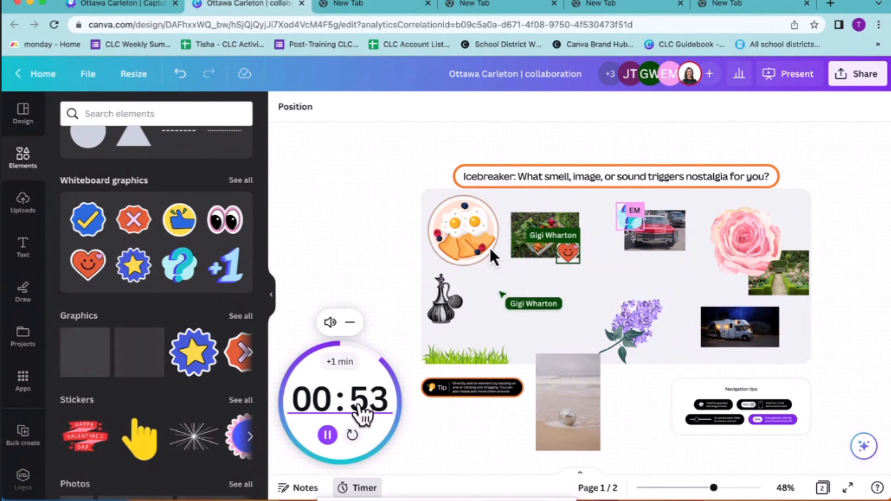
Browse the sticky notes, lines and shapes, and whiteboard graphics while the countdown runs, and close the timer when it ends
scroll(211, 311, "up", 5)
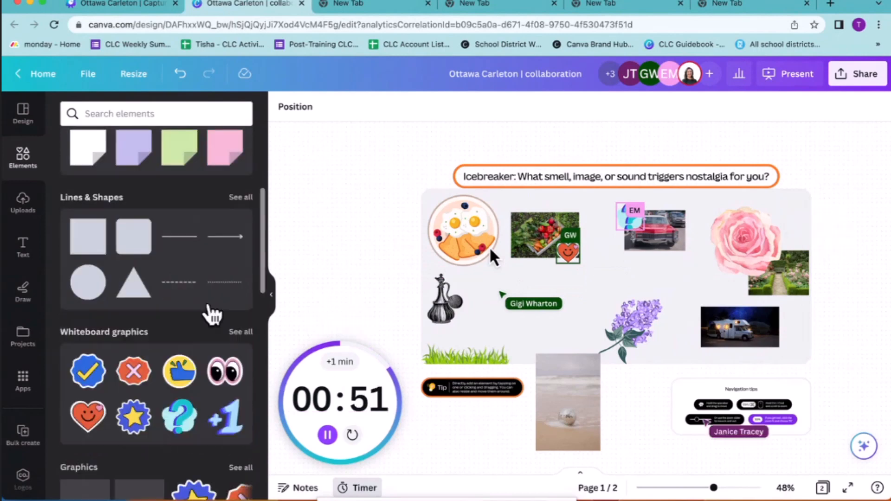
scroll(184, 285, "down", 3)
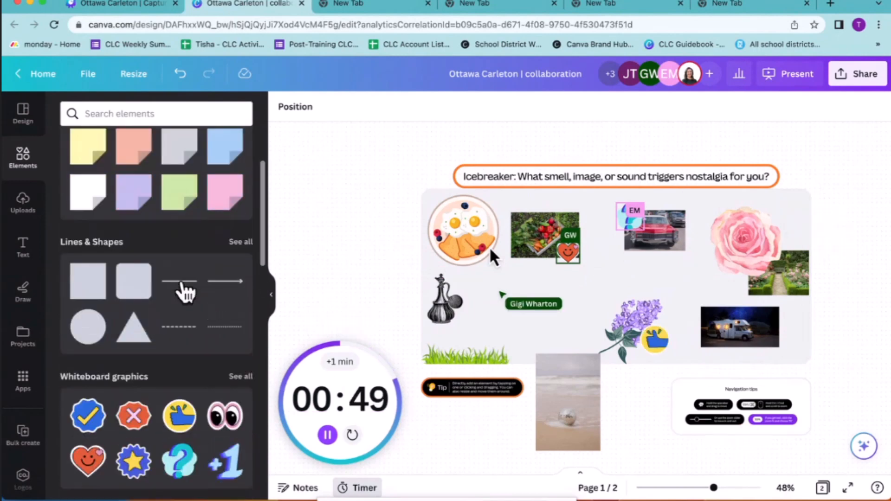
scroll(187, 283, "down", 1)
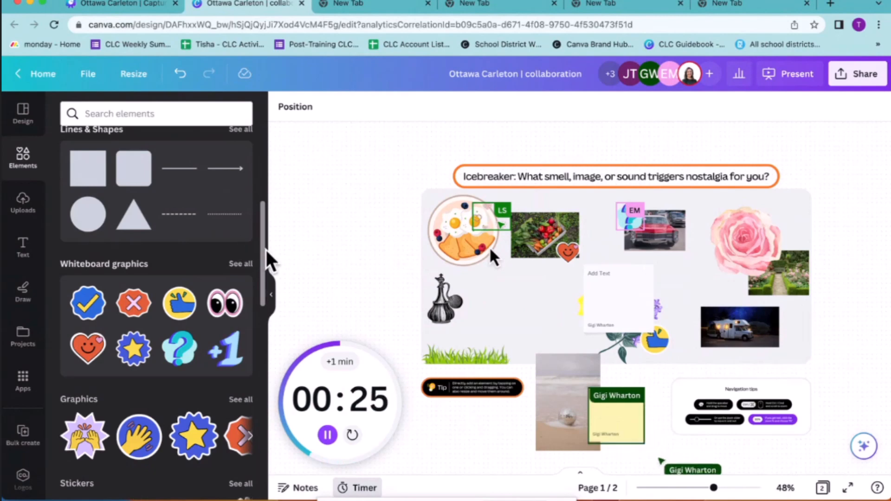
scroll(199, 277, "up", 5)
scroll(199, 277, "up", 2)
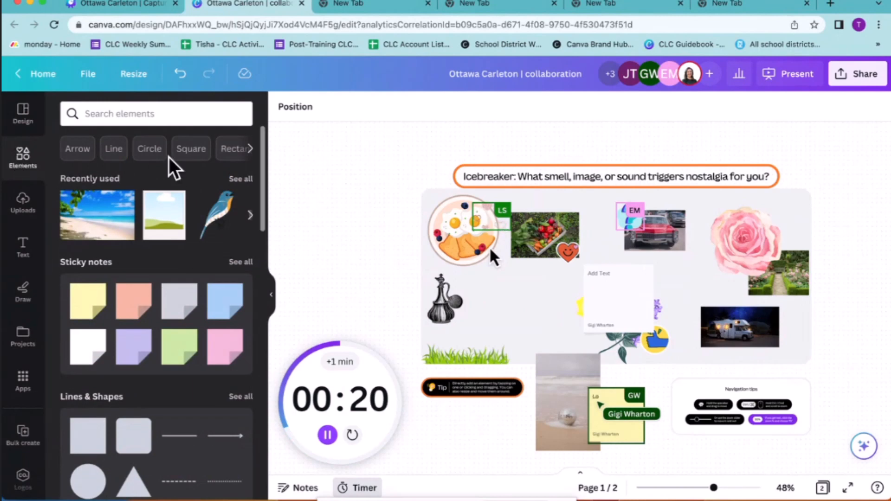
scroll(168, 158, "down", 5)
scroll(169, 157, "down", 3)
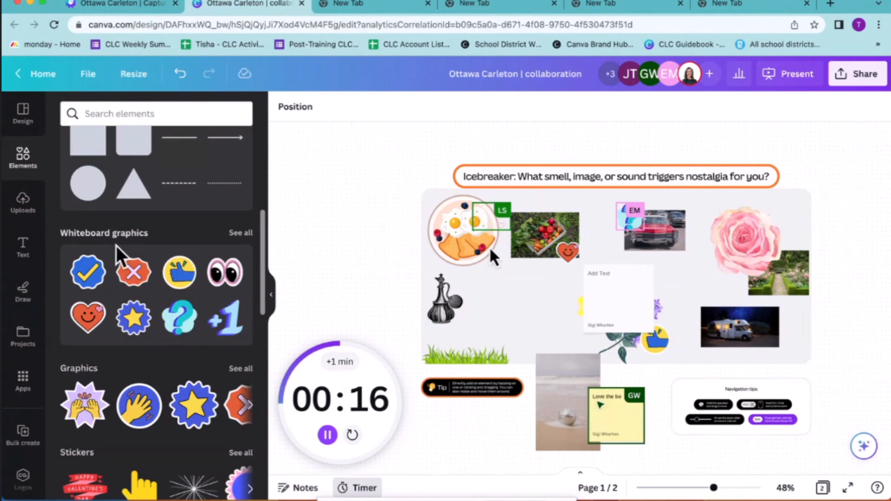
scroll(125, 288, "down", 1)
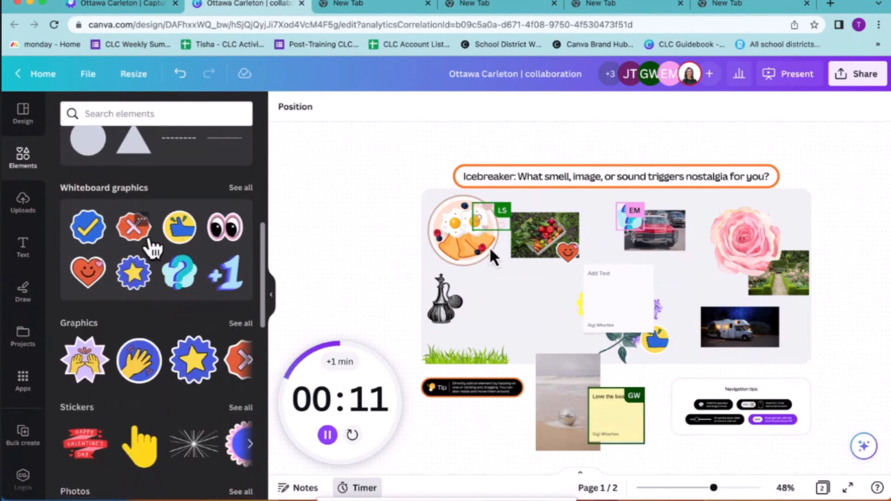
scroll(153, 246, "up", 2)
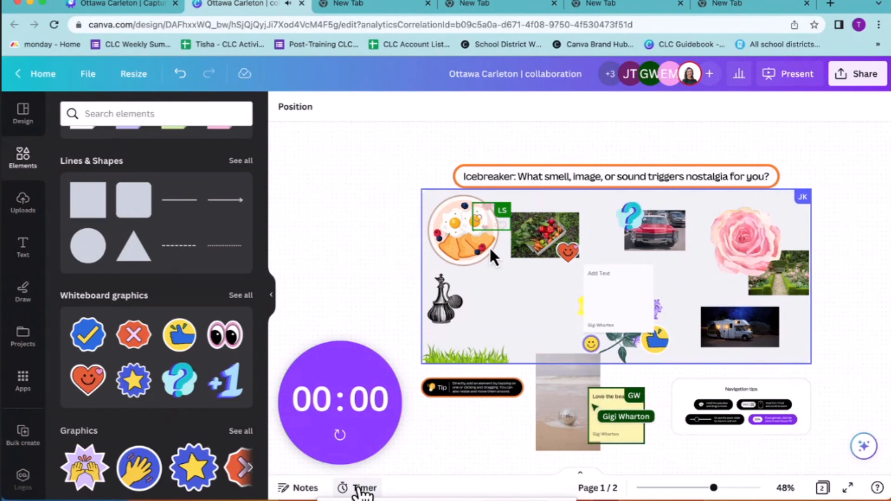
left_click(358, 488)
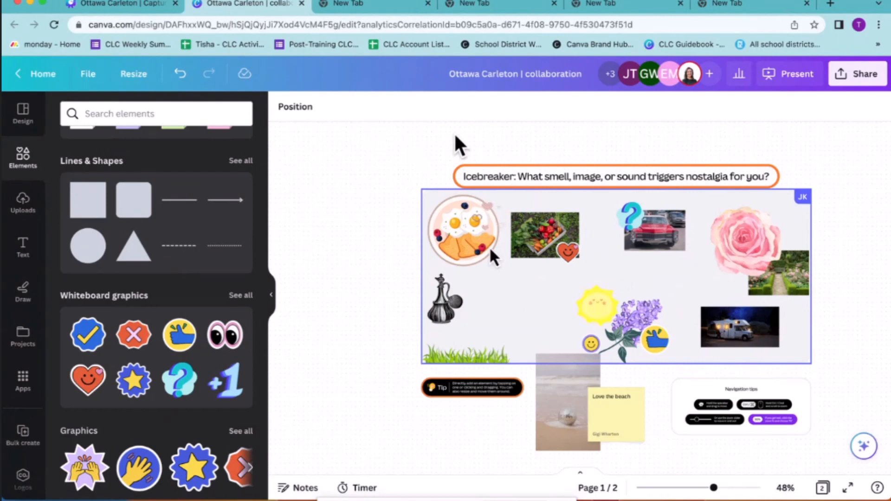
Switch to the Capture Student Learning design and present it full screen starting from the Agenda slide, page 18
left_click(110, 4)
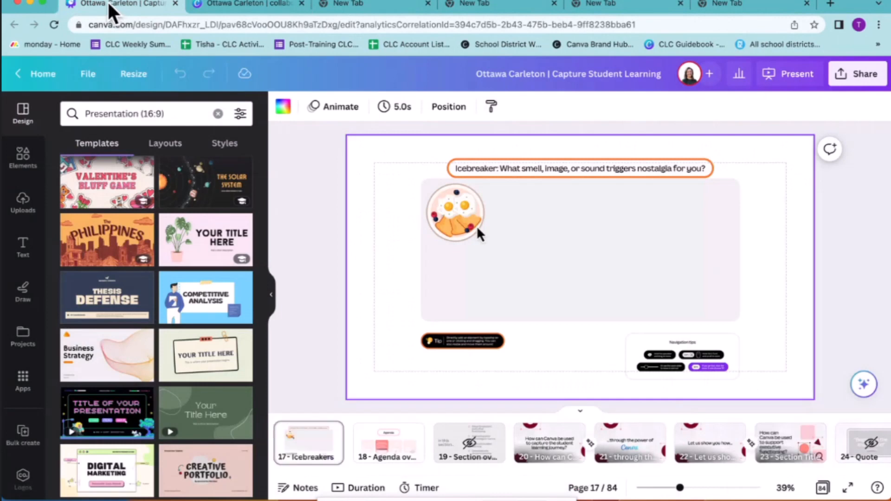
left_click(383, 436)
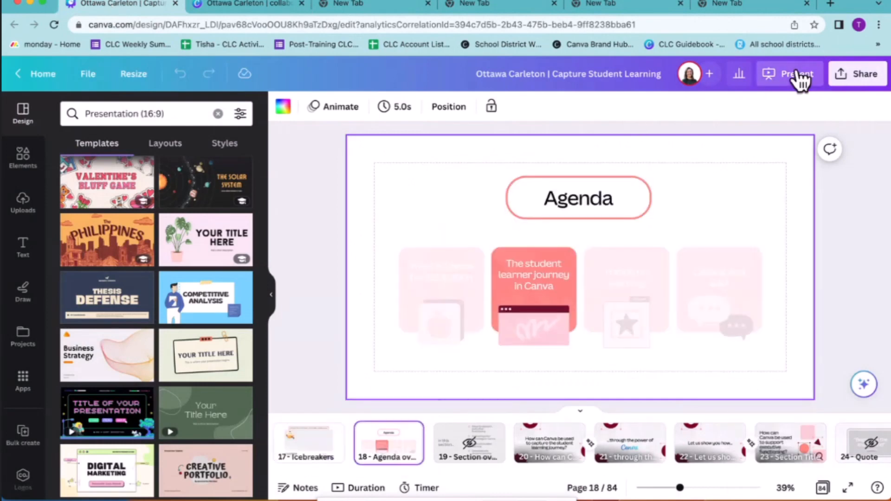
left_click(798, 74)
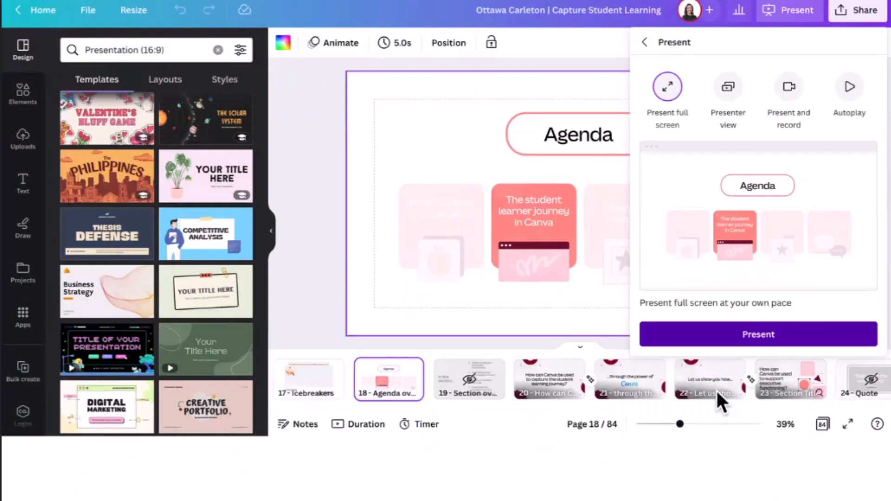
left_click(720, 399)
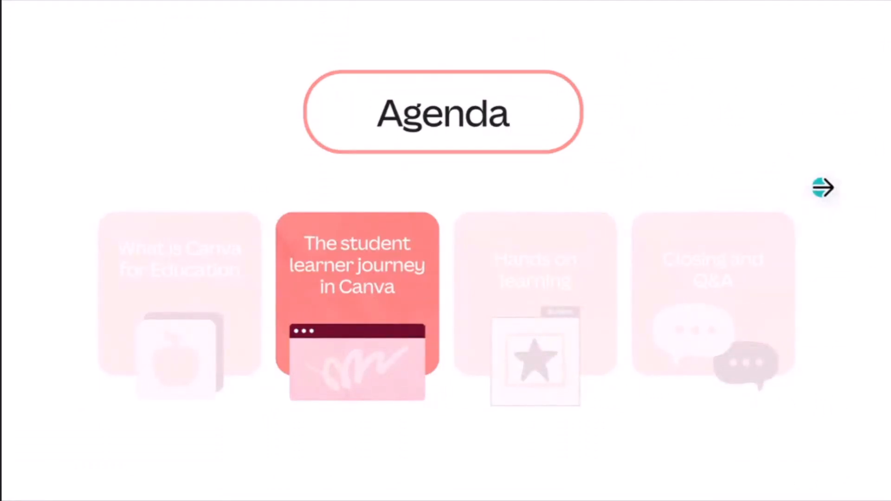
Advance the presentation from the Agenda slide through the student learning journey and executive functioning title slides to the Goal Setting slide
key("Right")
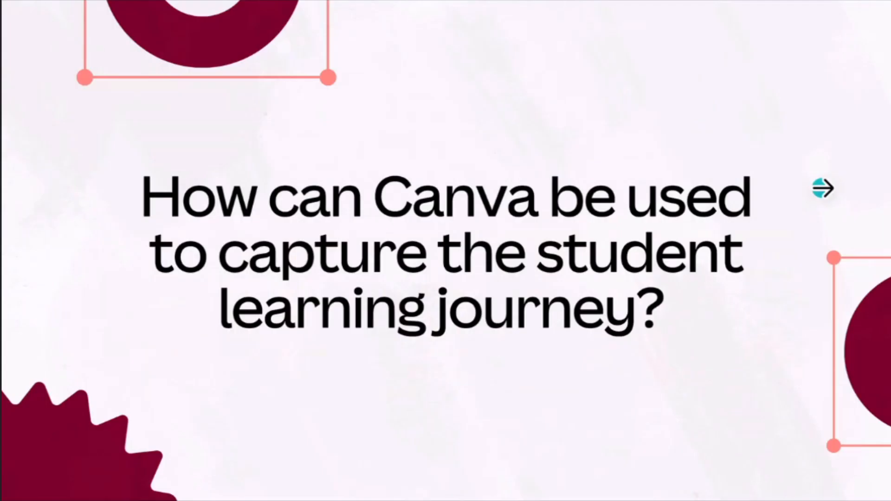
key("Right")
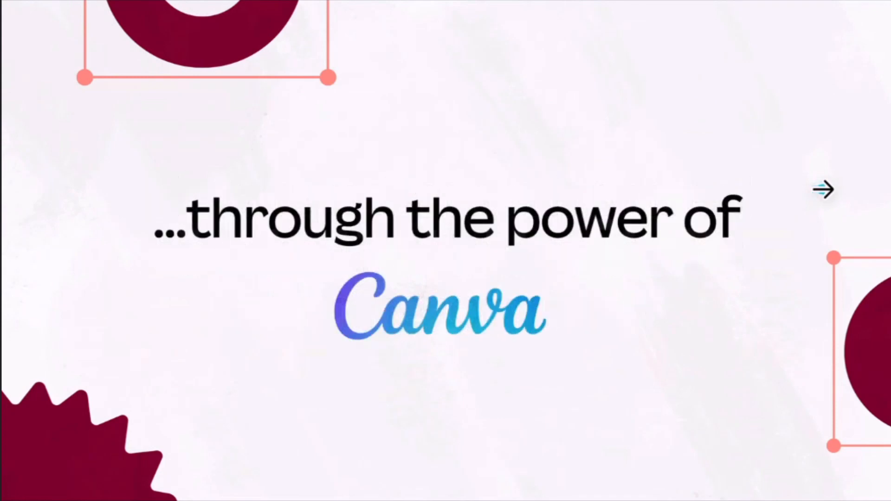
left_click(823, 190)
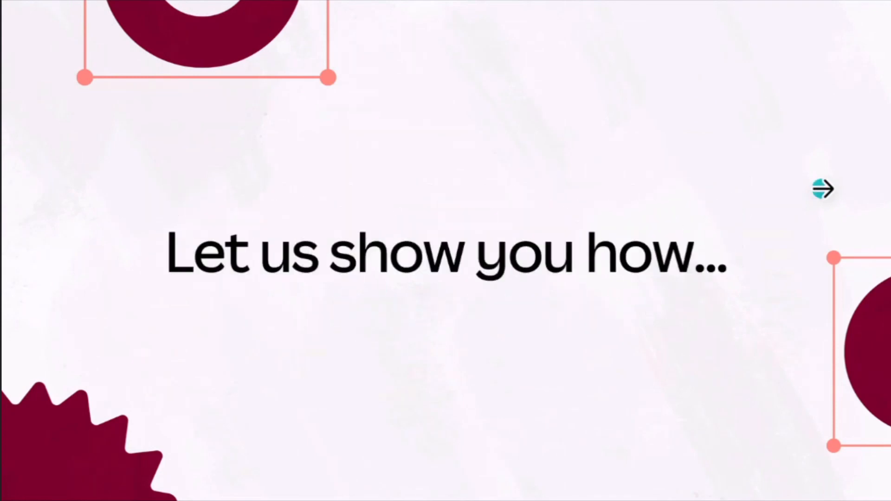
left_click(824, 189)
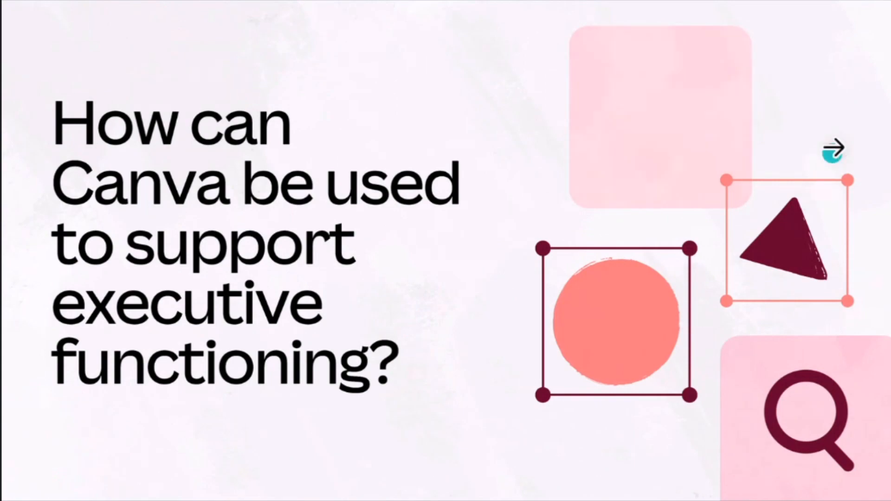
left_click(835, 137)
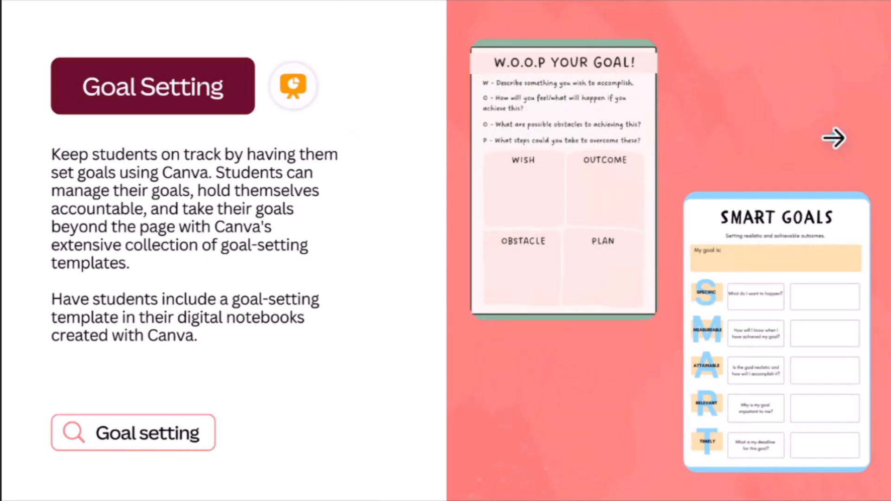
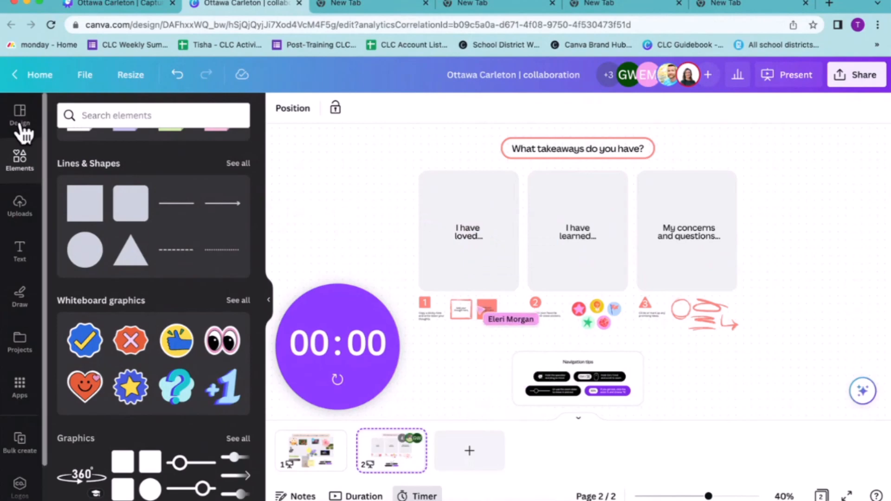
Add a coral sticky note with the text "type your answer in sticky note" beside the "My concerns and questions..." box
scroll(100, 204, "up", 5)
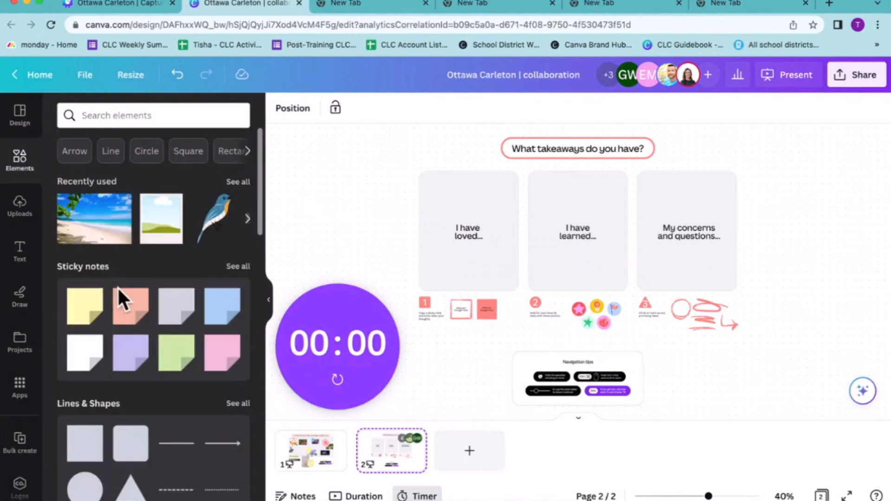
left_click(127, 316)
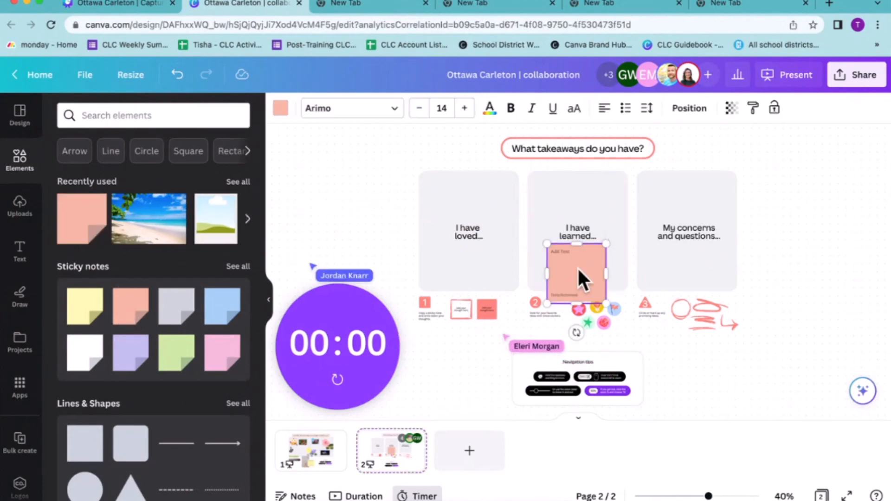
left_click_drag(579, 272, 749, 204)
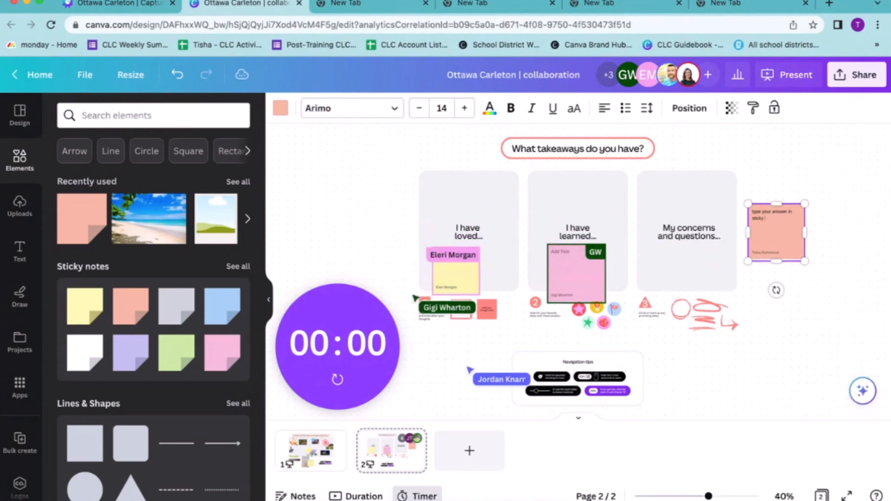
type("note")
left_click(804, 158)
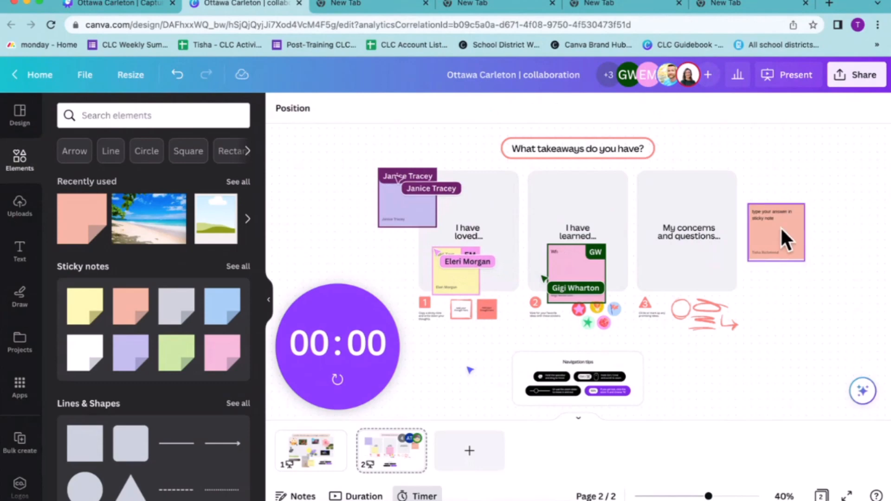
Remove the author name from the coral sticky note and shrink the note slightly
left_click(781, 227)
left_click(819, 161)
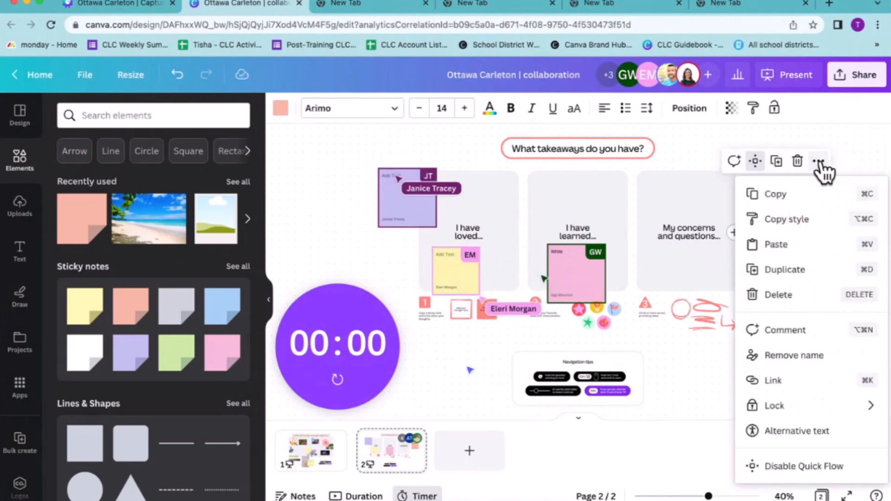
left_click(775, 357)
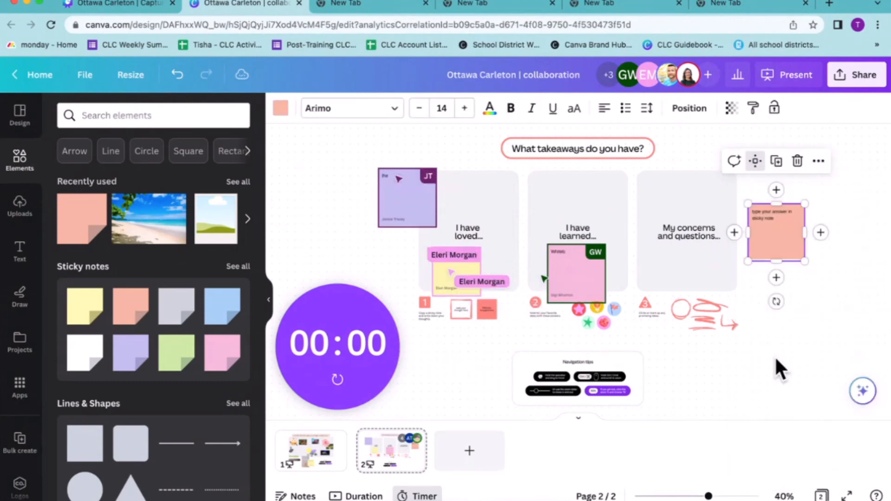
left_click_drag(805, 204, 775, 243)
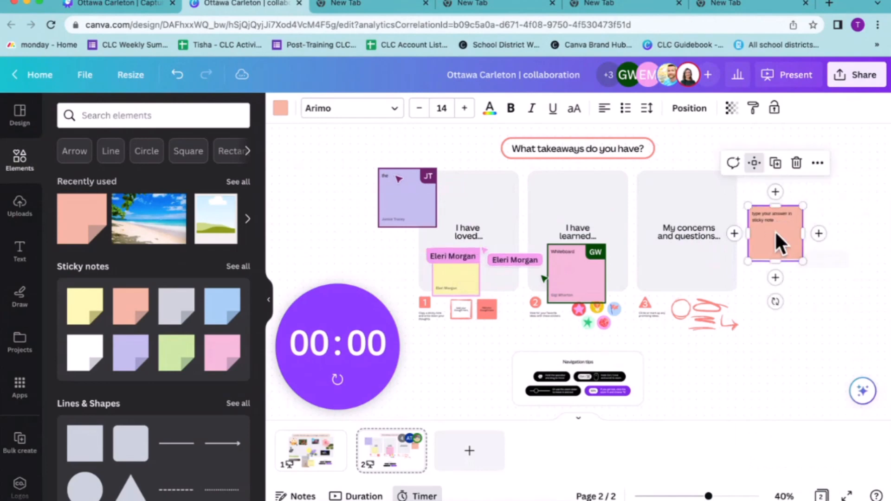
Set the timer to 2 minutes and start the countdown for the takeaways activity
left_click(318, 344)
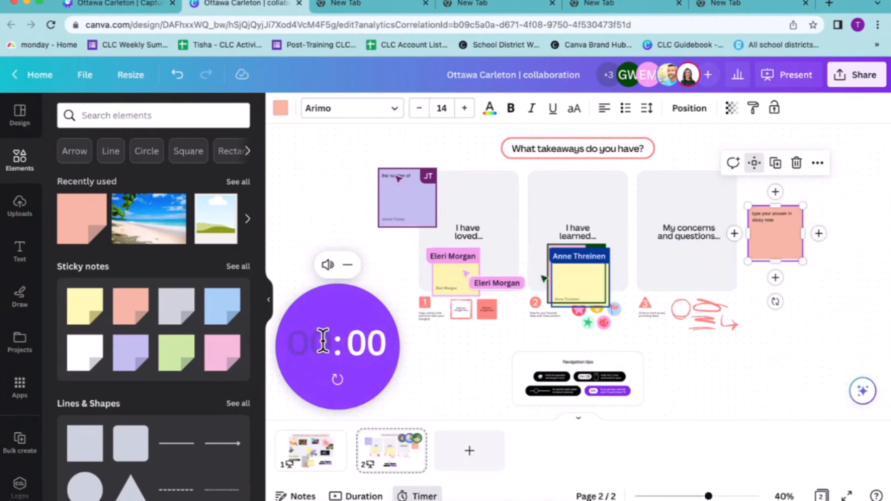
type("2")
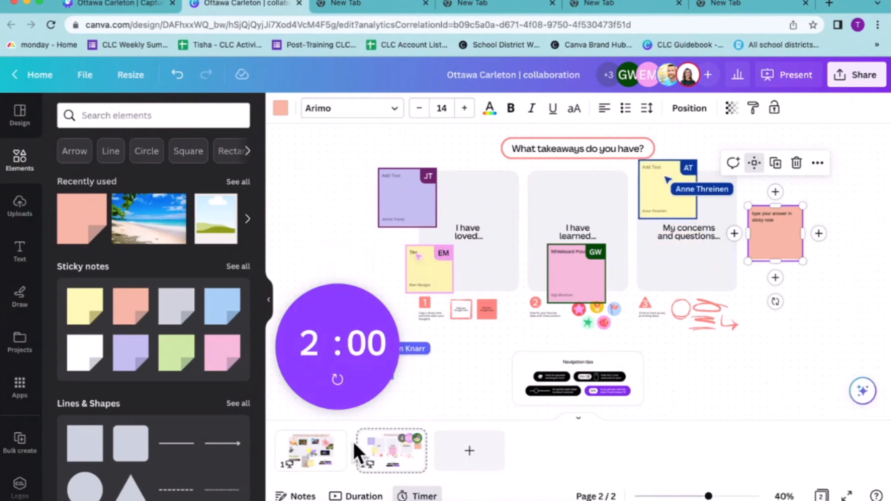
left_click(337, 380)
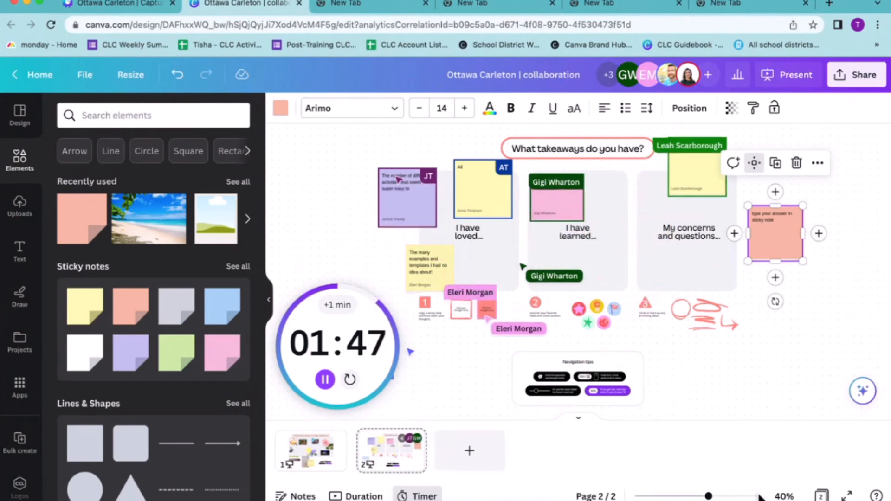
Fit the whiteboard page to the view so that all three takeaway boxes are in sight
left_click(784, 496)
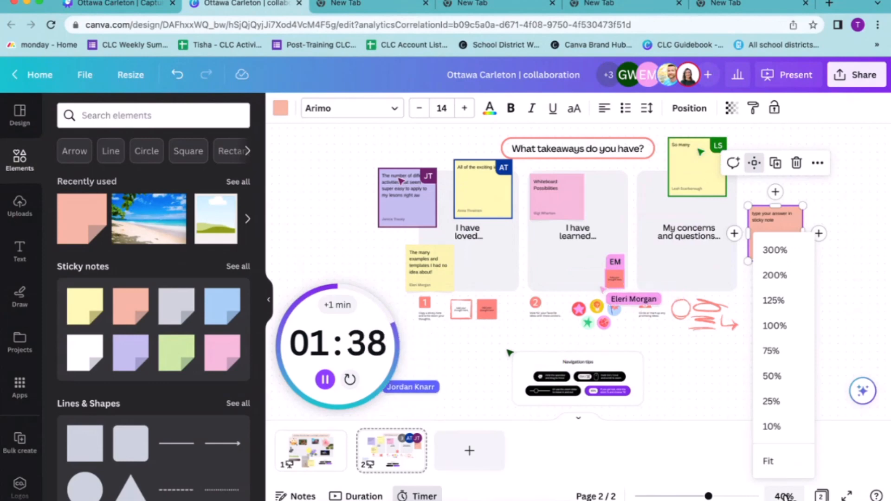
left_click(784, 495)
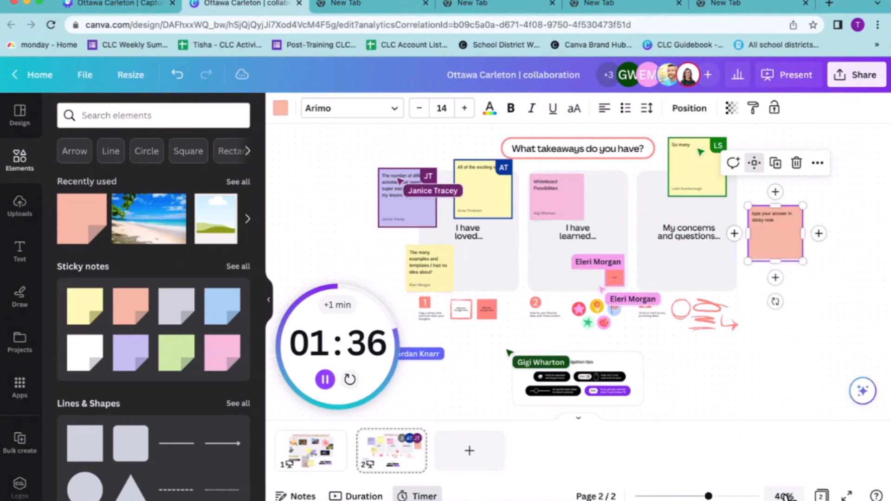
left_click(784, 496)
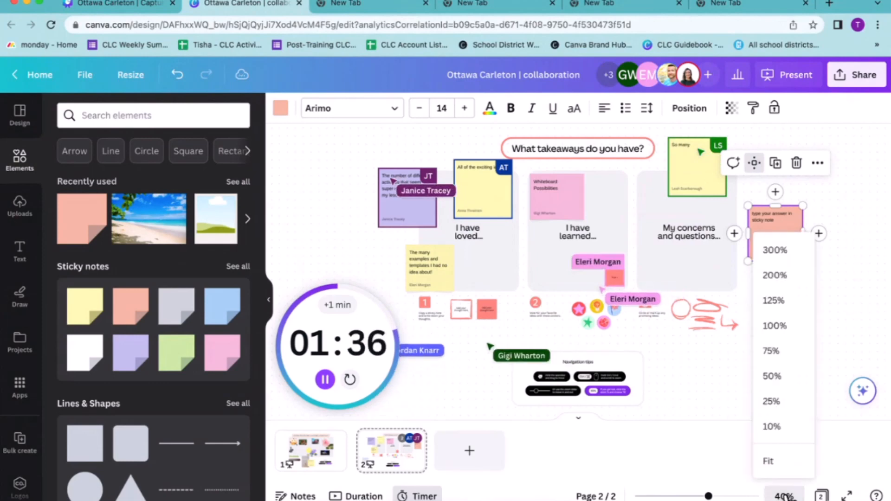
left_click(773, 461)
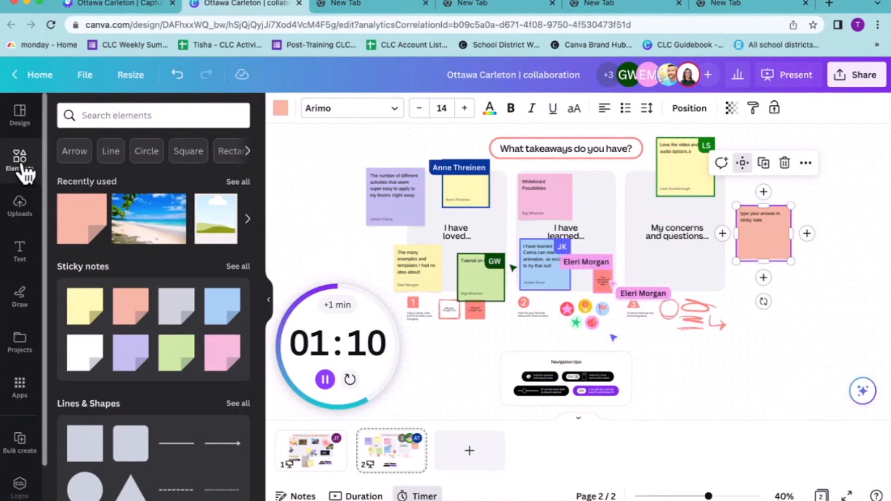
scroll(770, 227, "left", 6)
key("ctrl+Right")
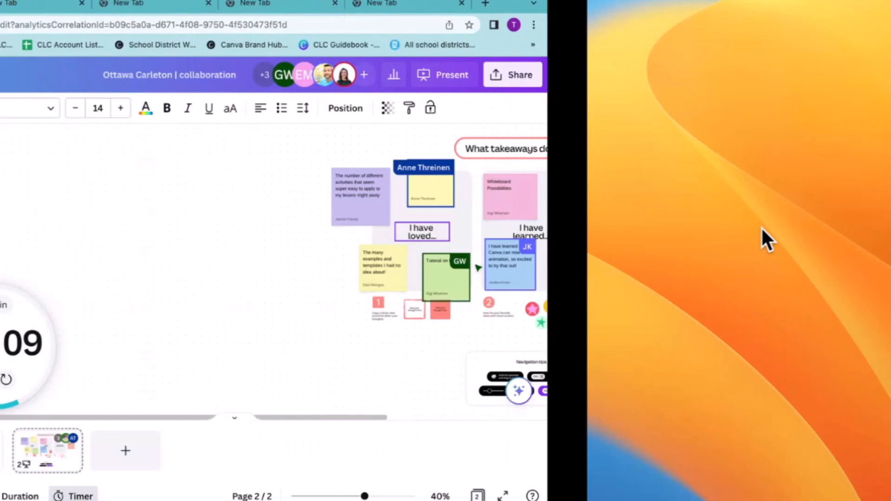
key("ctrl+Left")
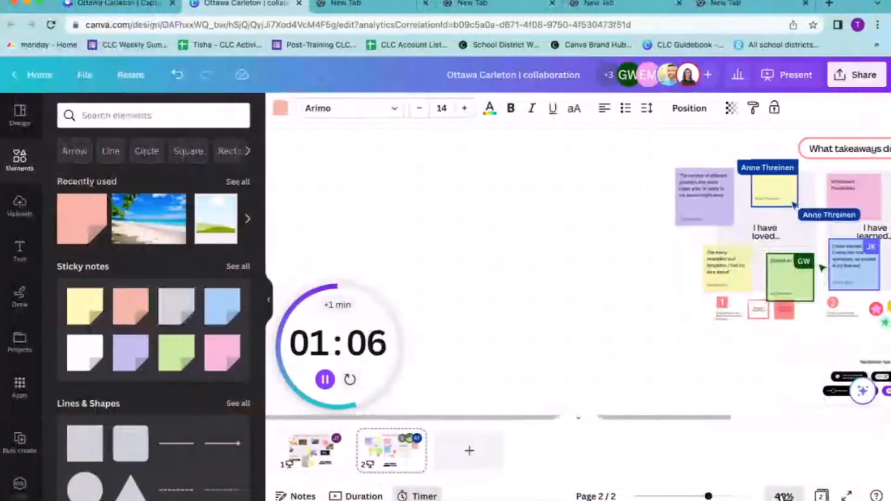
left_click(784, 496)
left_click(778, 468)
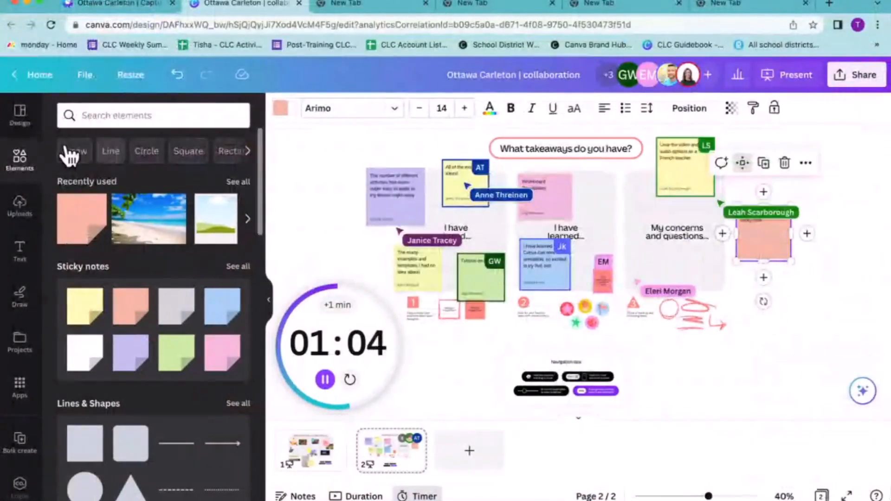
Search the elements for "bee", add the smiling bee graphic, and place it at a reduced size beside the navigation tips
left_click(104, 115)
type("b")
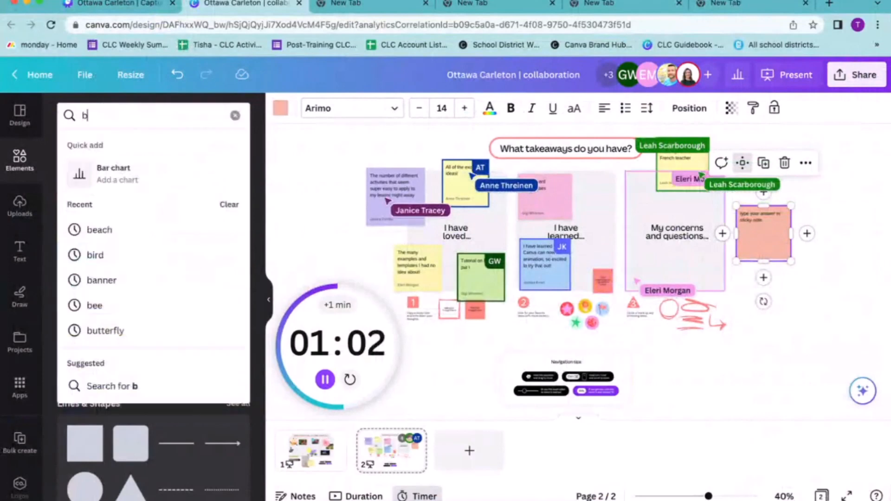
type("ee")
key("Return")
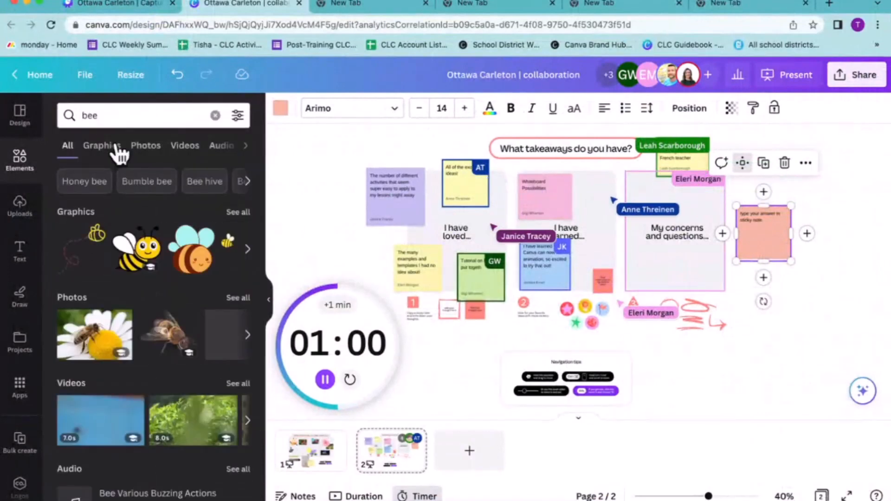
left_click(249, 252)
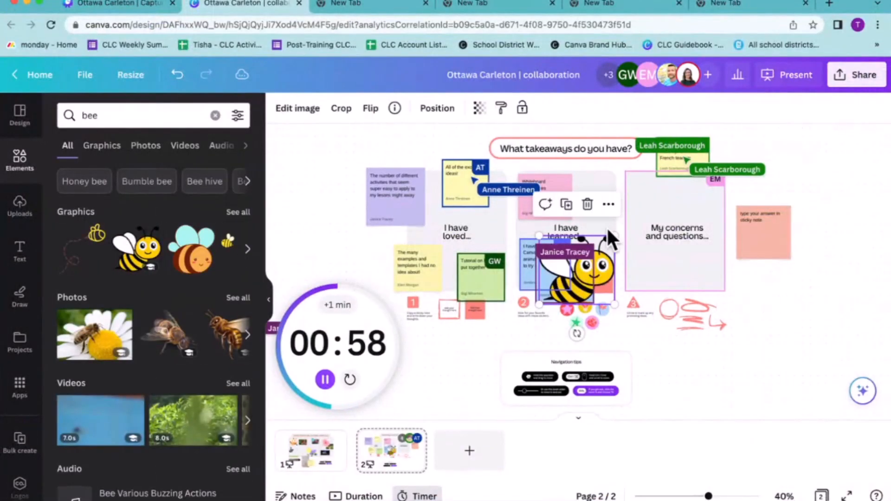
left_click_drag(605, 251, 447, 360)
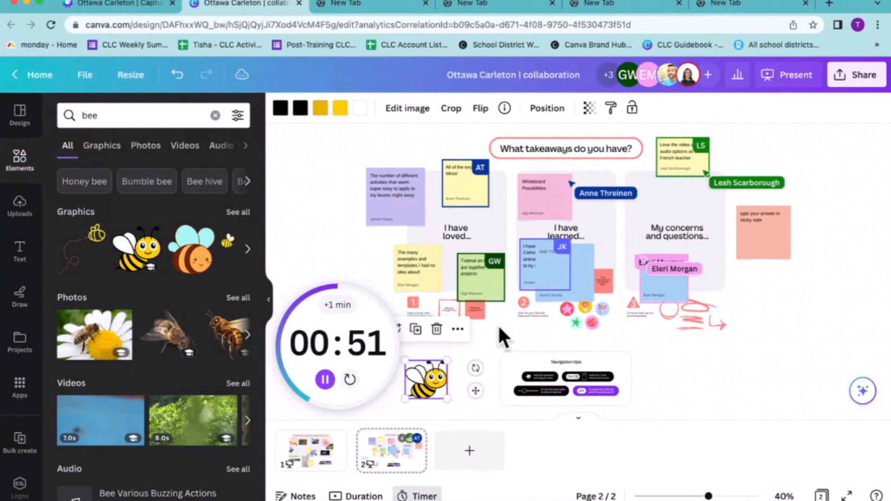
Look at the image editing effects for the bee graphic and delete the bee from the whiteboard
left_click(475, 342)
left_click(417, 384)
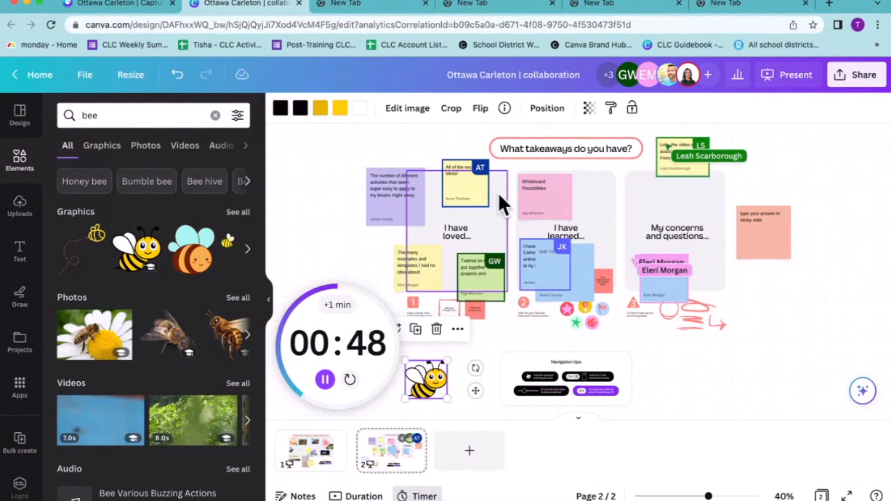
left_click(407, 111)
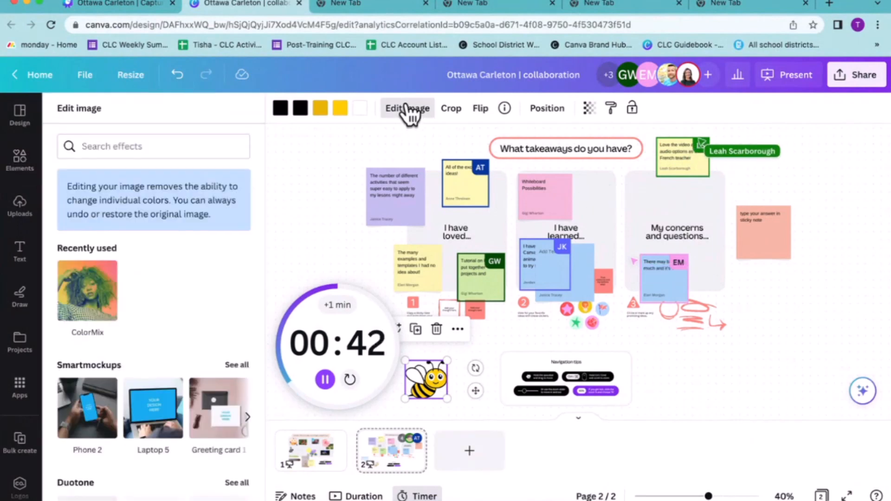
left_click(407, 112)
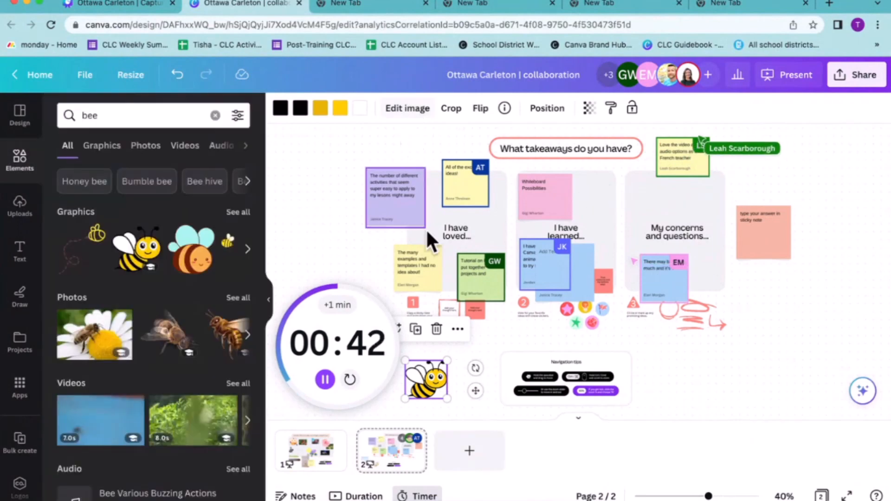
left_click(671, 385)
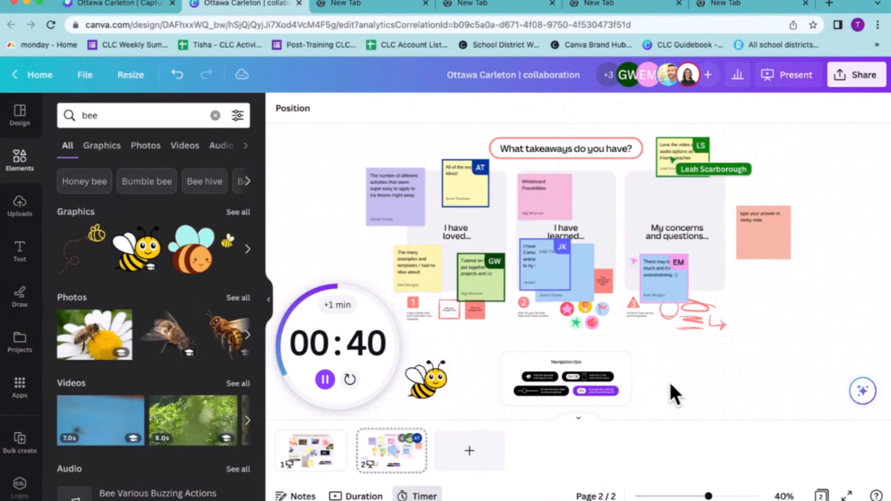
left_click(431, 381)
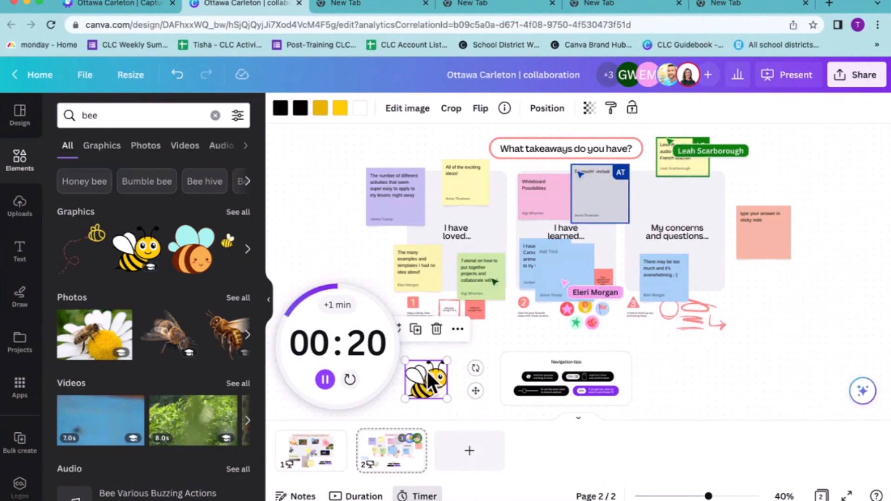
key("Delete")
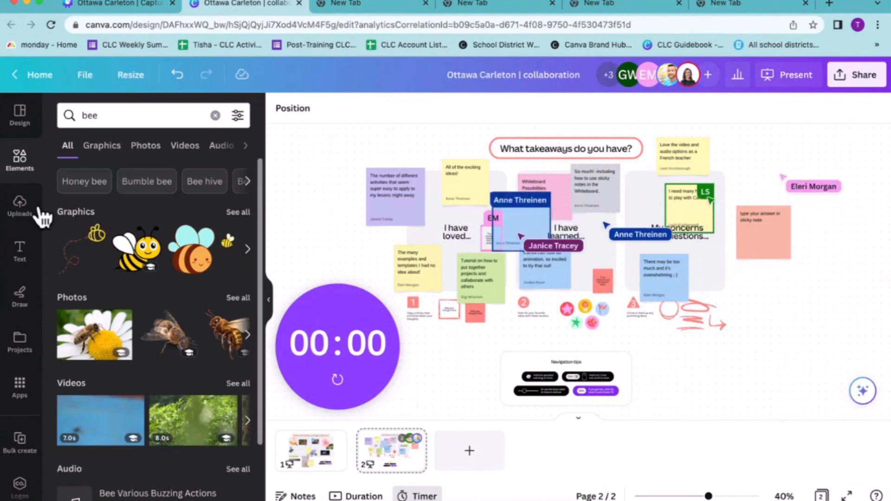
Browse the uploaded images and videos that could be added to the whiteboard
left_click(17, 210)
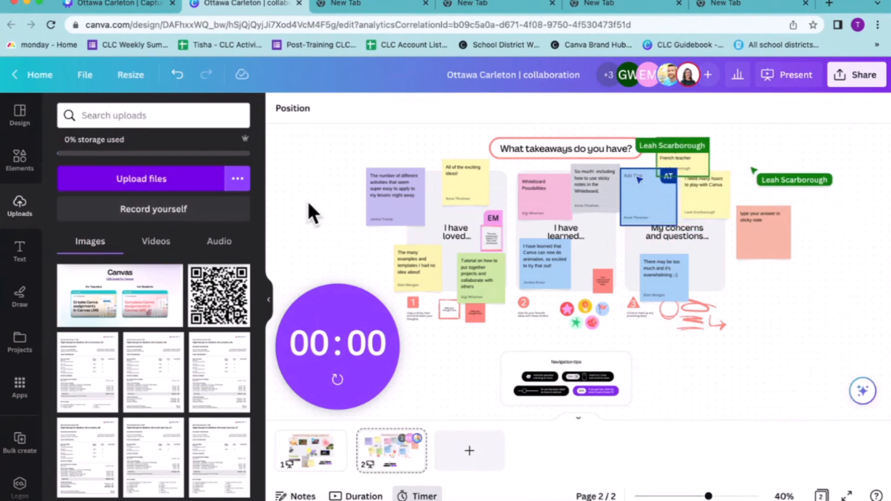
scroll(306, 199, "up", 1)
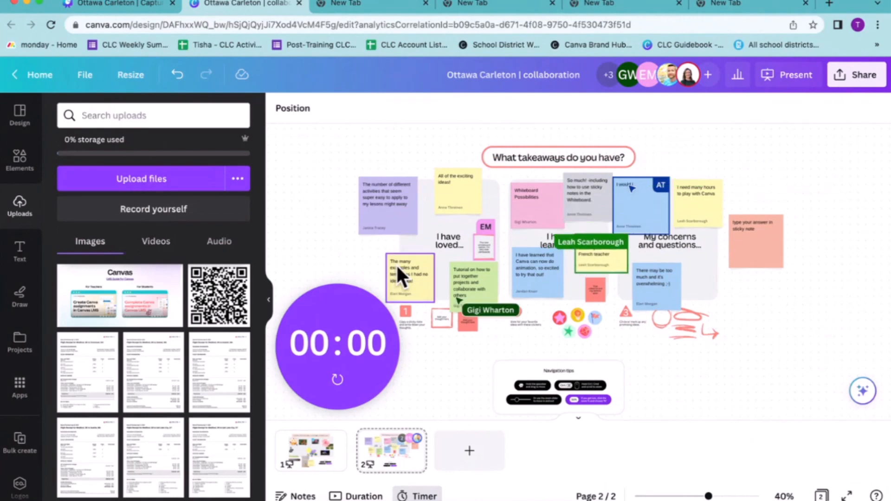
left_click(157, 243)
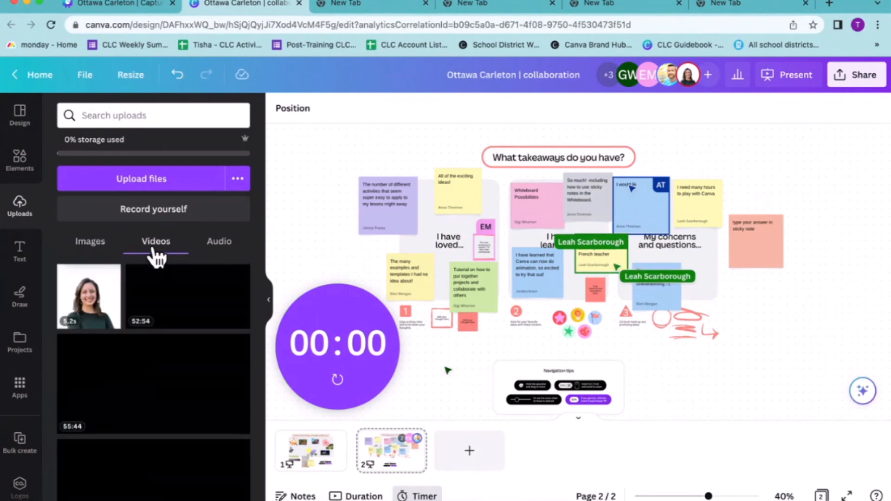
left_click(92, 240)
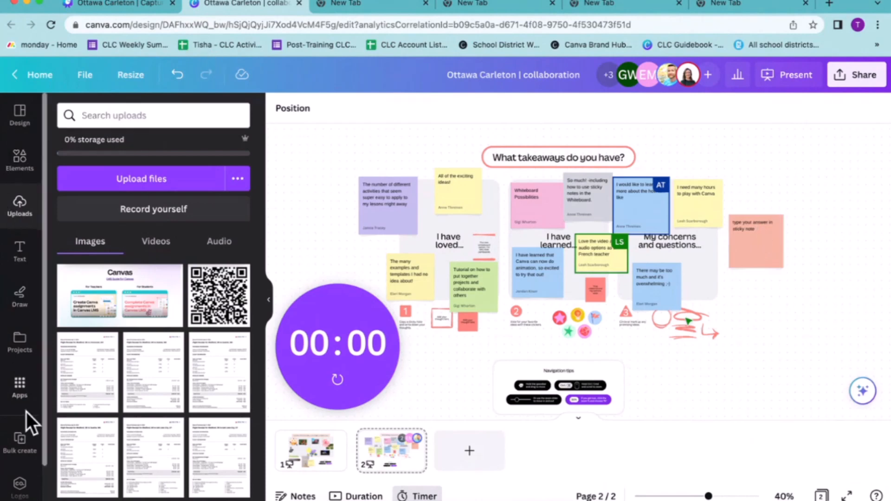
Draw a looping freehand line with the red marker in the empty area beside the "I have loved..." notes
left_click(19, 294)
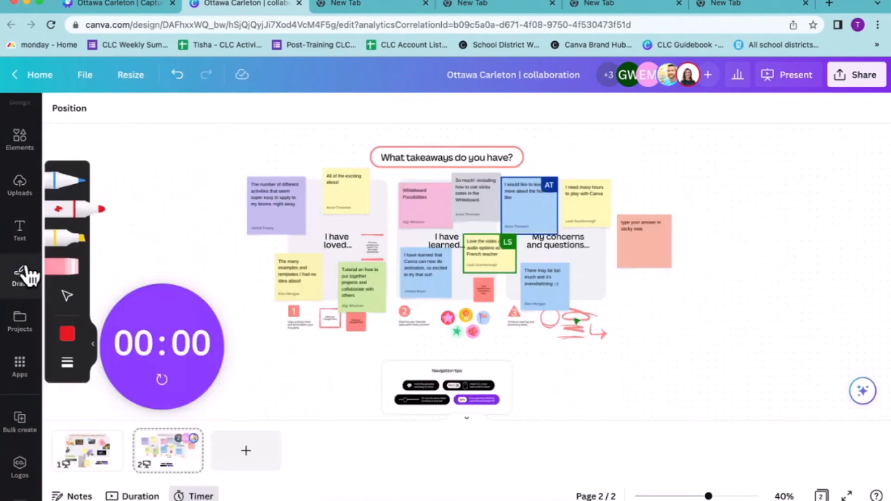
left_click(82, 210)
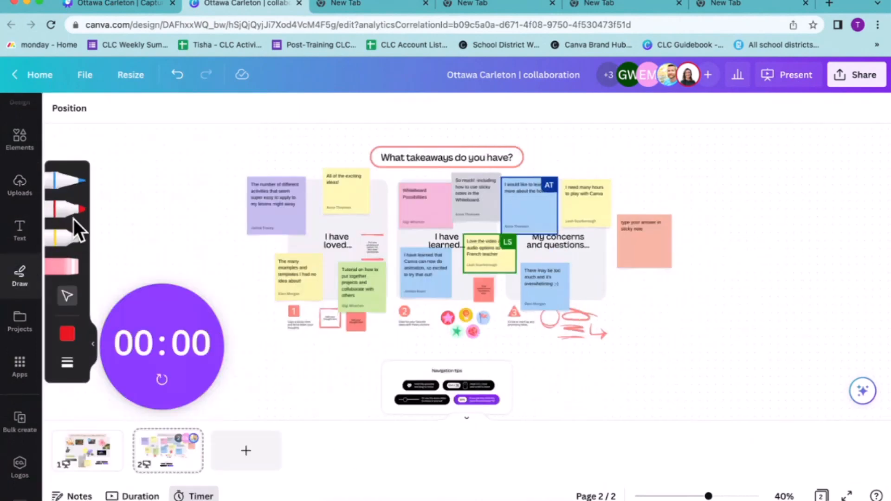
left_click(76, 212)
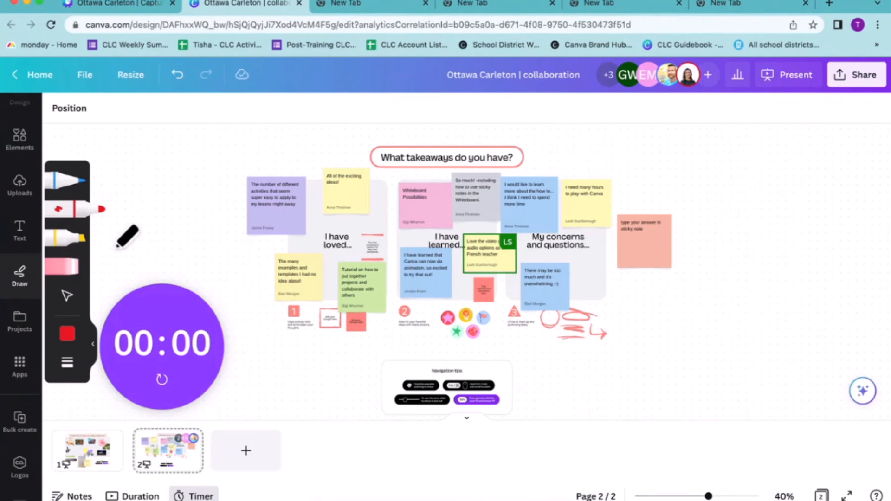
mouse_move(113, 249)
left_mouse_down()
mouse_move(127, 234)
mouse_move(124, 220)
mouse_move(142, 222)
mouse_move(151, 190)
mouse_move(169, 197)
mouse_move(204, 144)
left_mouse_up()
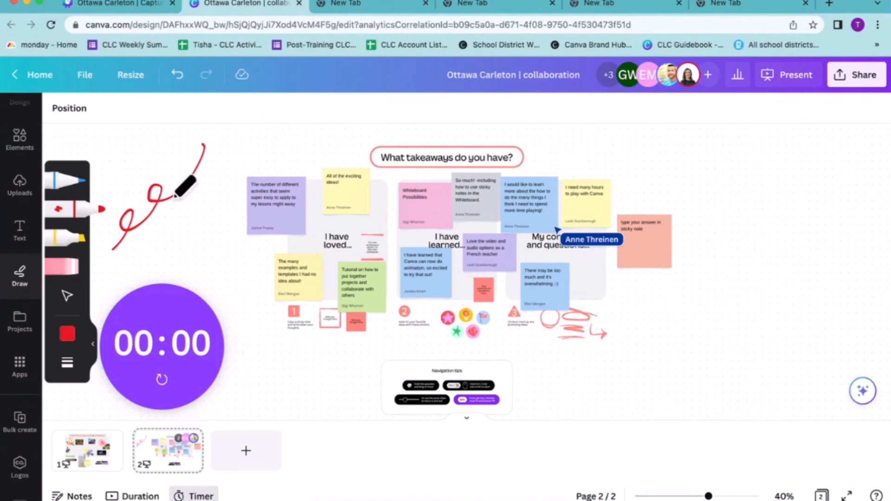
Lock everything on the takeaways board, from the title to the navigation tips, as one selection, and unlock it again
left_click(67, 296)
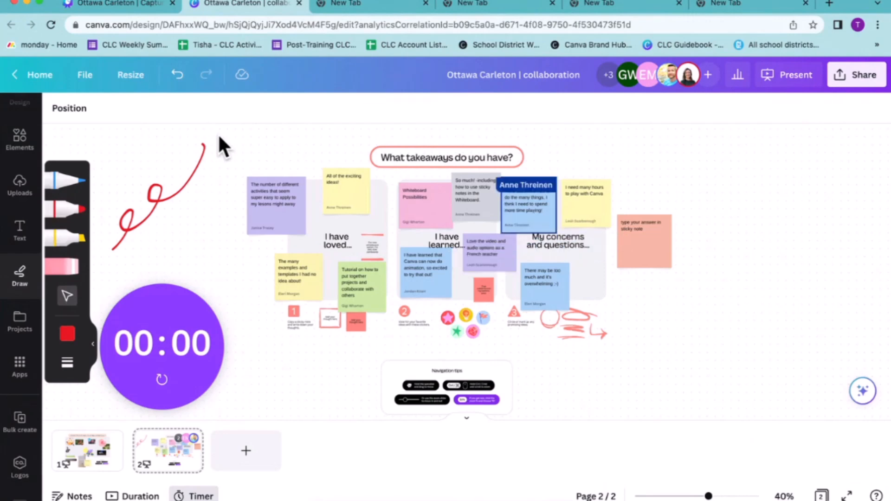
left_click_drag(219, 136, 686, 422)
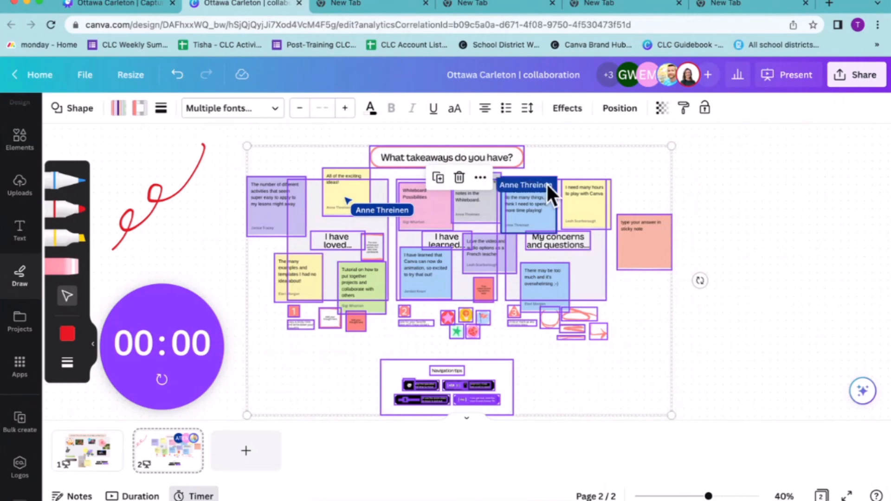
left_click(705, 109)
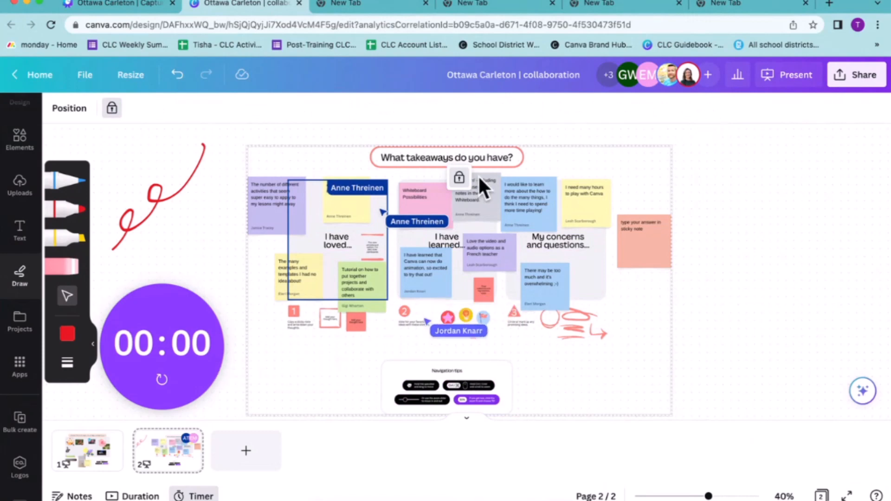
left_click(459, 177)
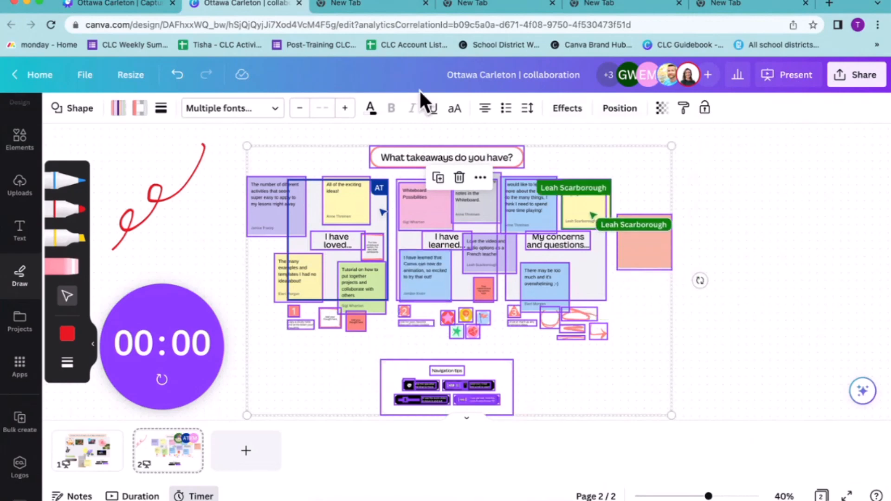
Look at the collaboration whiteboard's sharing options, including the collaboration link's access settings
left_click(142, 2)
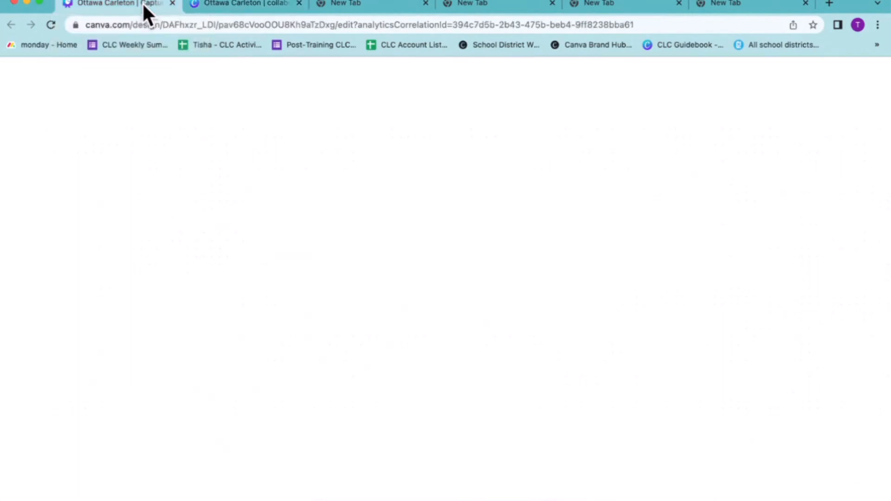
left_click(212, 4)
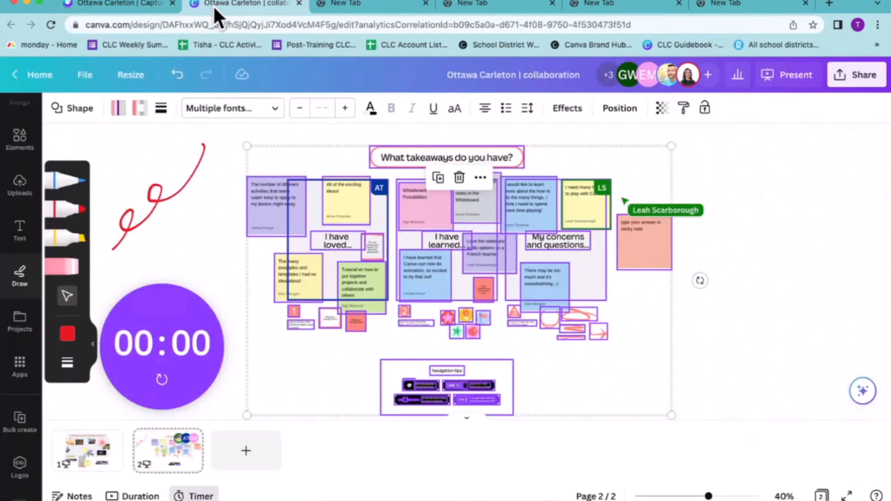
left_click(866, 77)
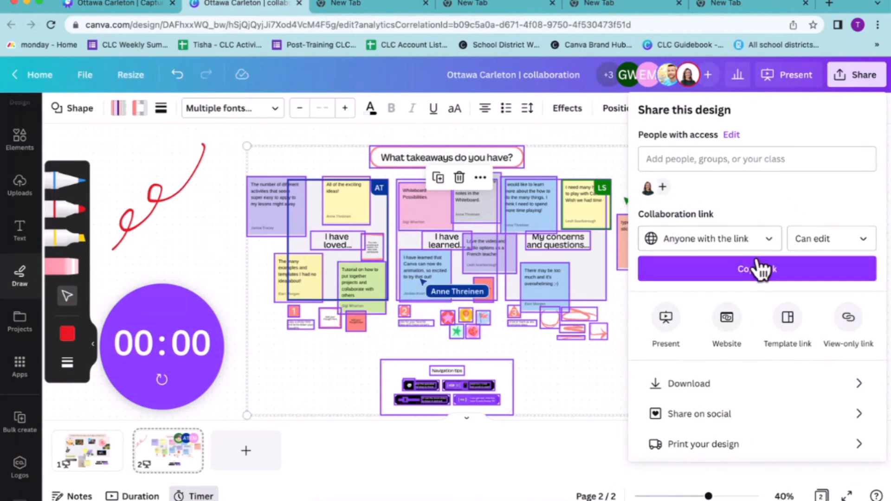
Switch to the Capture Student Learning presentation and present it full screen starting from the page 73 agenda slide
left_click(105, 10)
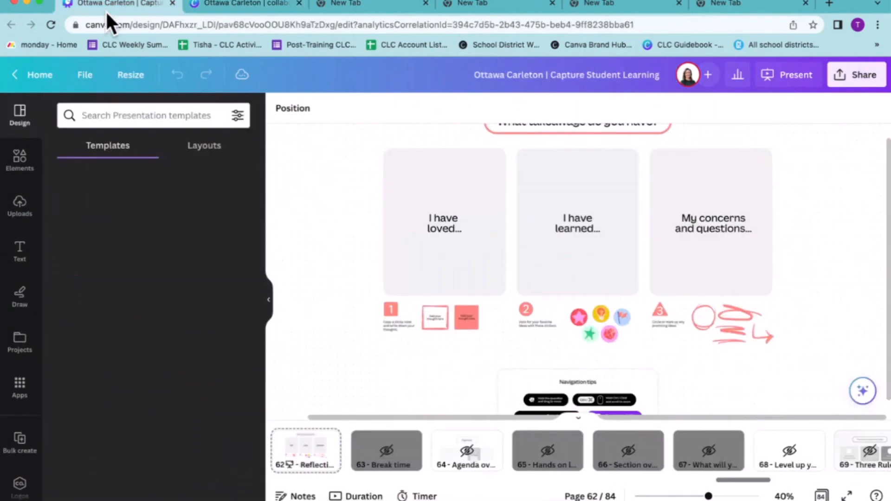
scroll(706, 438, "right", 10)
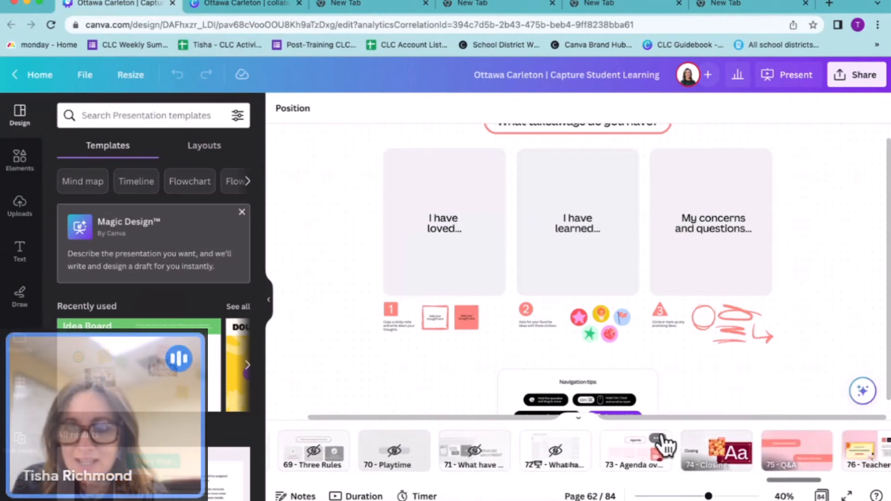
left_click(644, 457)
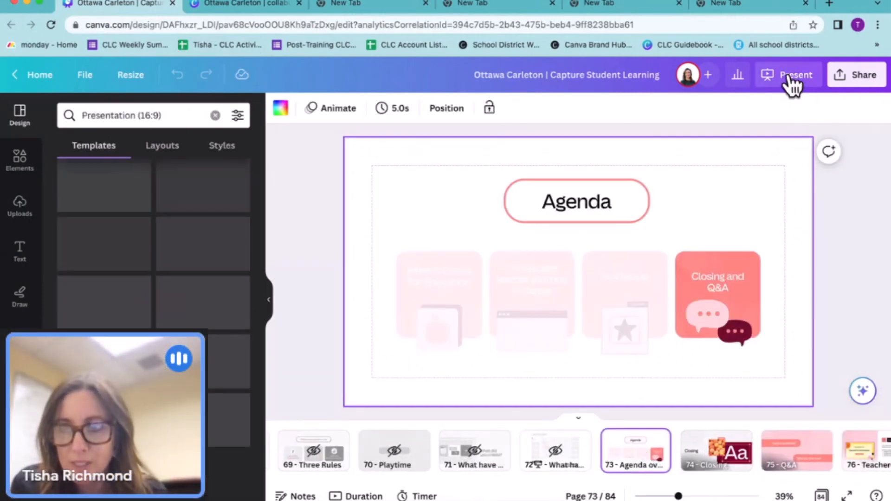
left_click(793, 83)
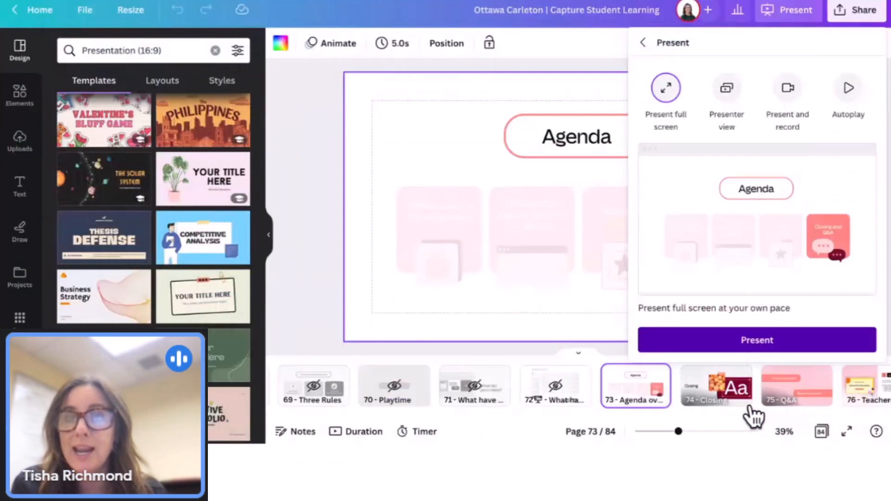
left_click(771, 339)
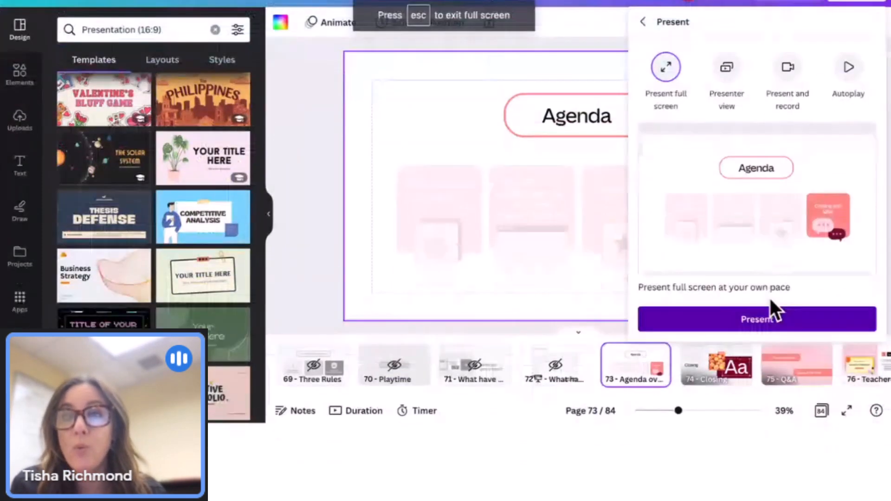
left_click(763, 318)
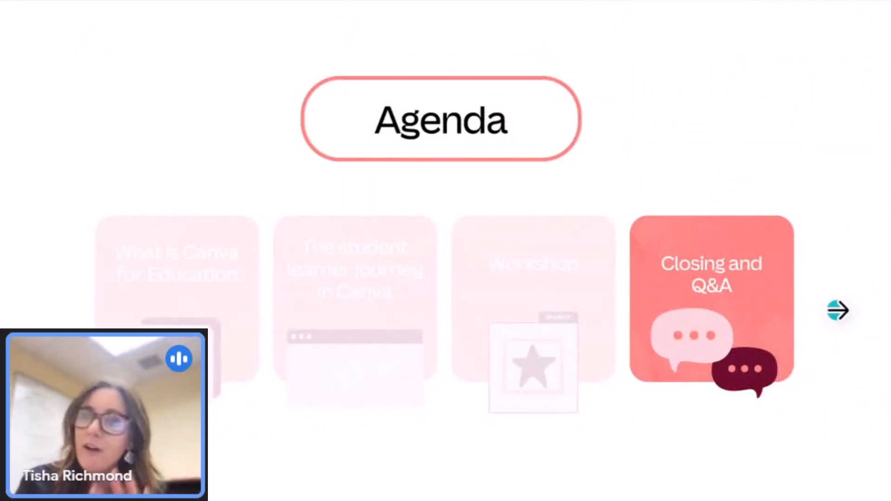
Advance the presentation from the agenda through the Closing and question slides to the Teacher Resources slide
left_click(838, 310)
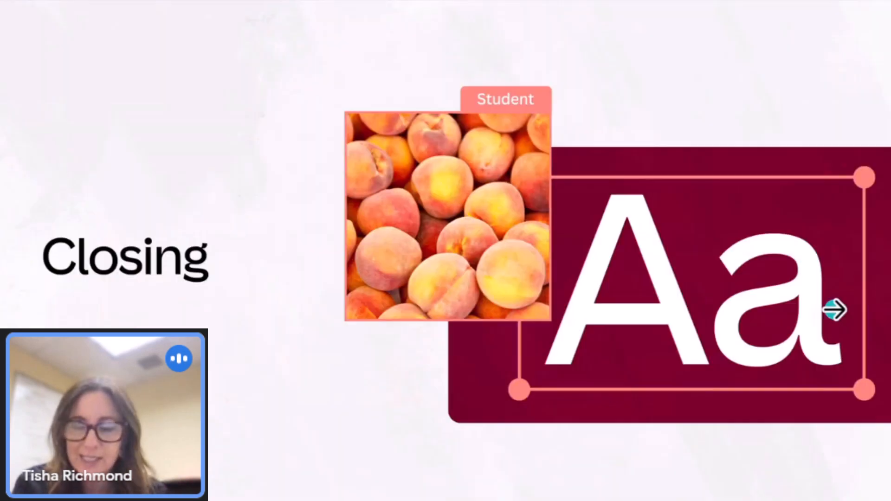
left_click(777, 118)
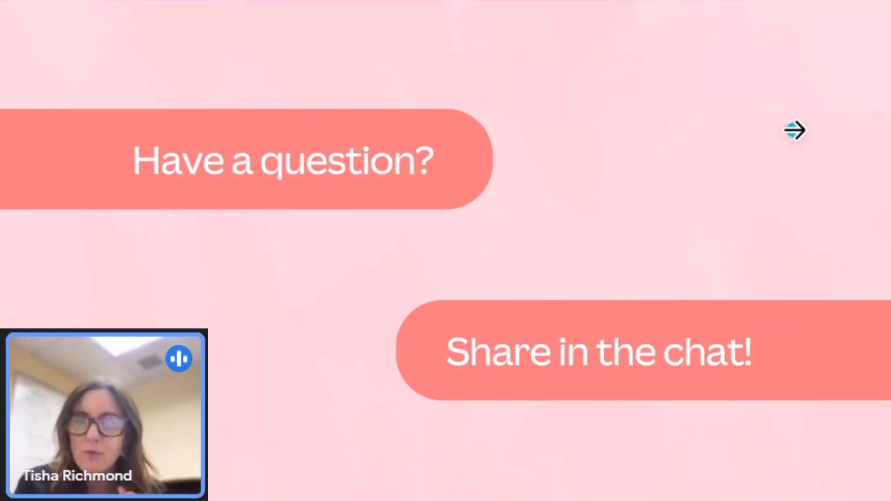
left_click(794, 130)
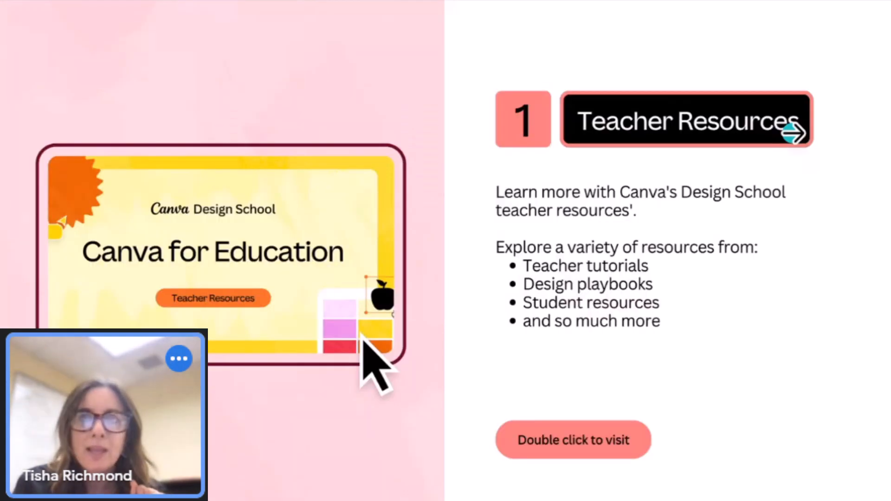